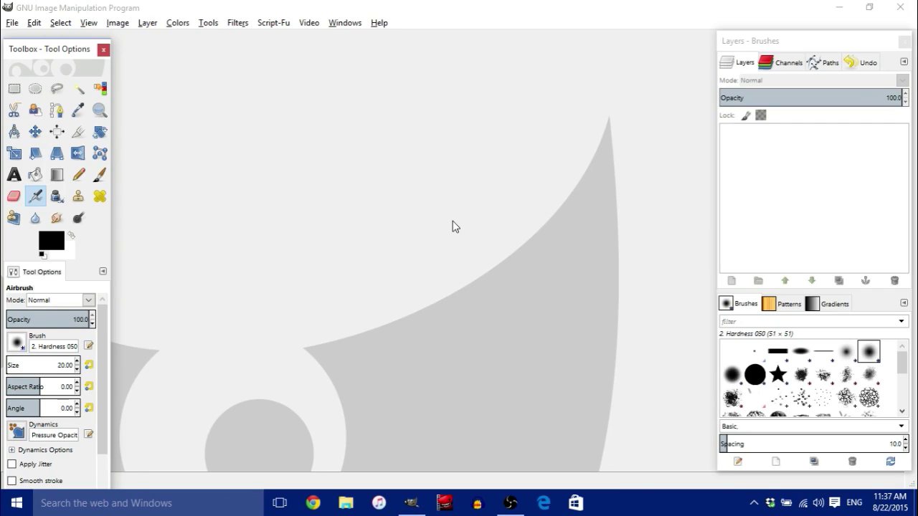
Step: Create a new 1024×1024 px white image
click(20, 26)
click(41, 39)
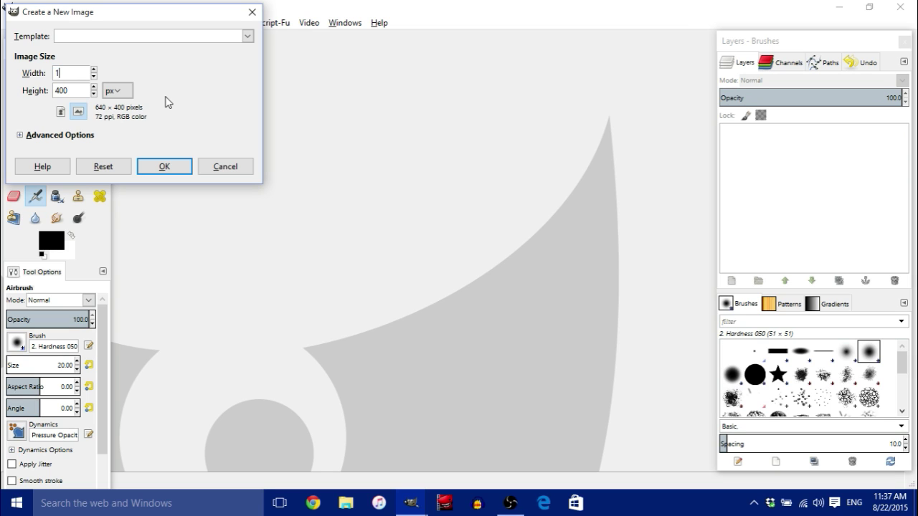
key(Tab)
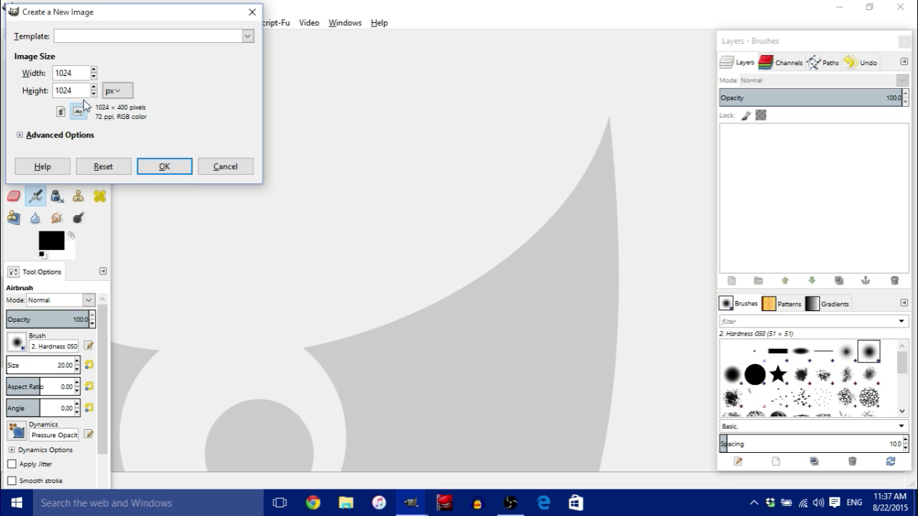
click(152, 173)
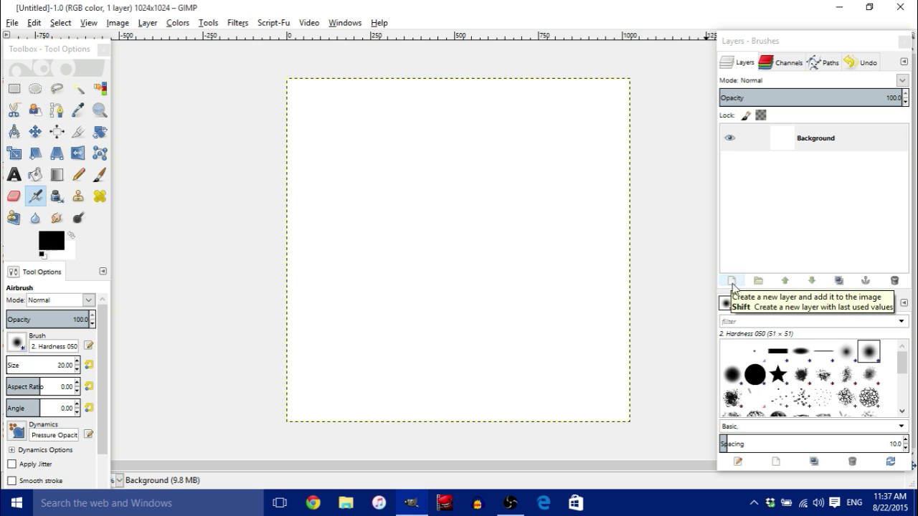
Step: Add a transparent layer named Layer above the Background
click(147, 22)
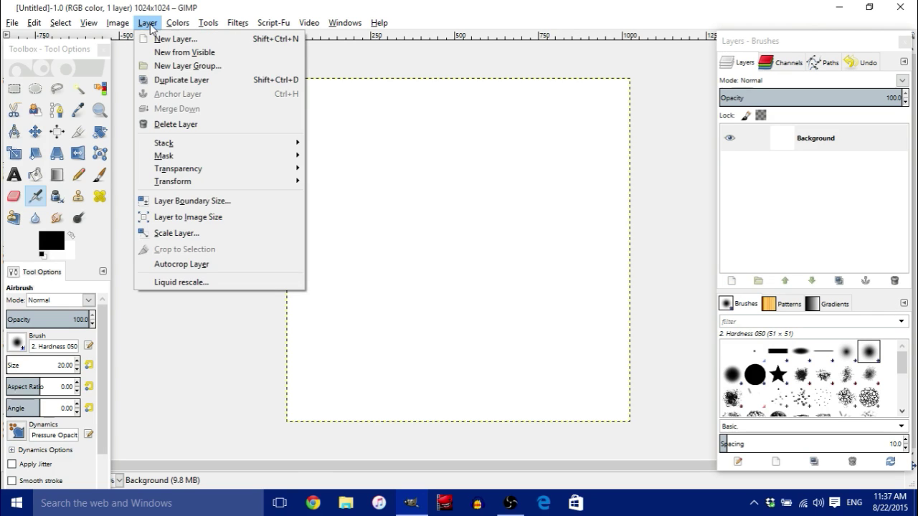
mouse_move(180, 23)
mouse_move(147, 22)
click(736, 283)
click(735, 283)
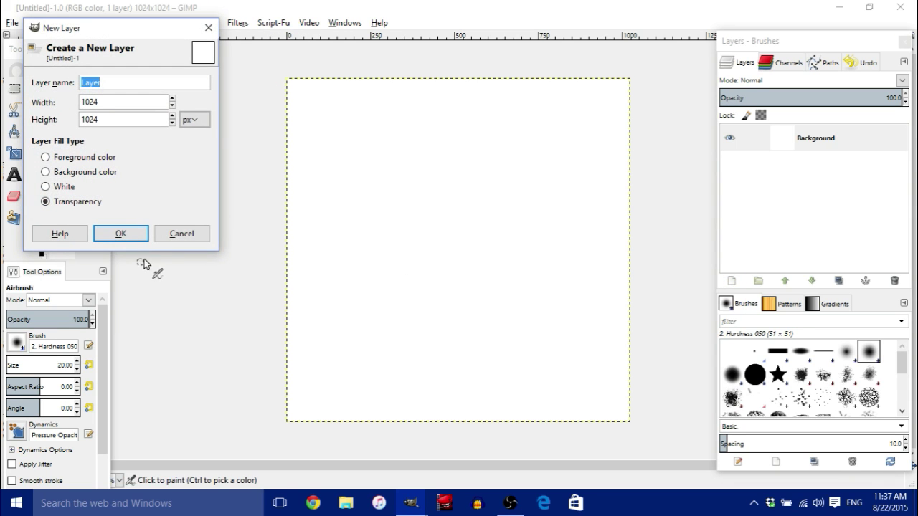
click(134, 233)
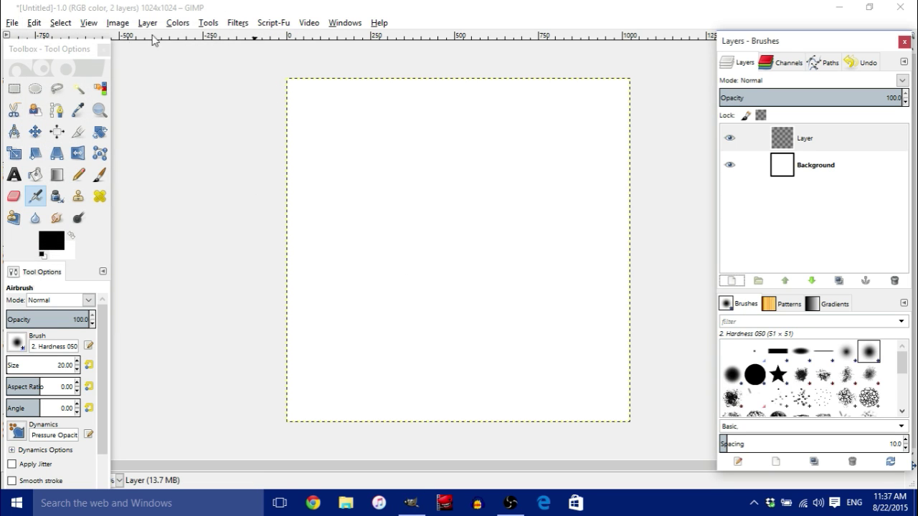
Step: Add a horizontal guide at 50% of the image height
click(118, 24)
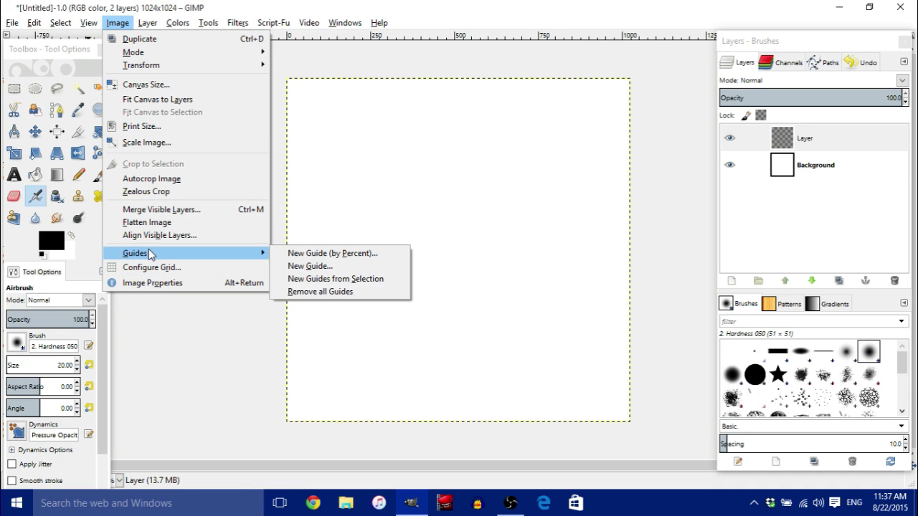
mouse_move(238, 253)
click(308, 253)
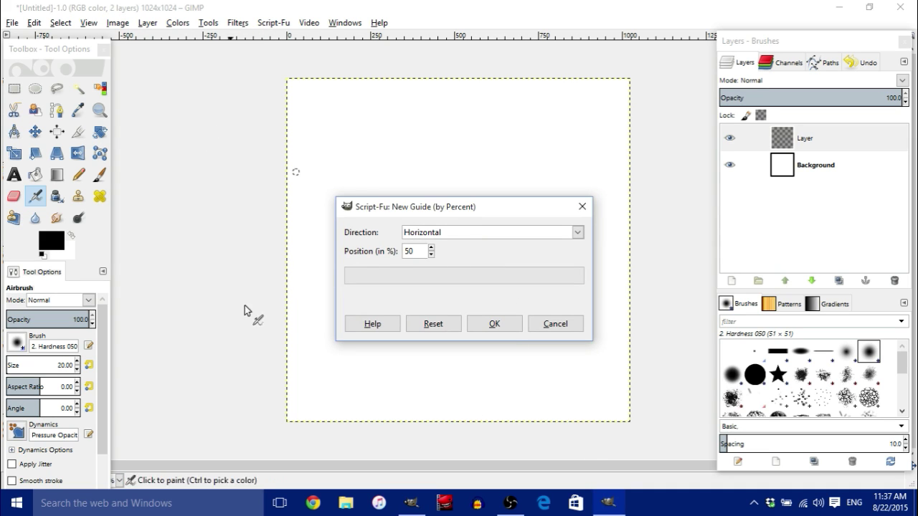
click(494, 329)
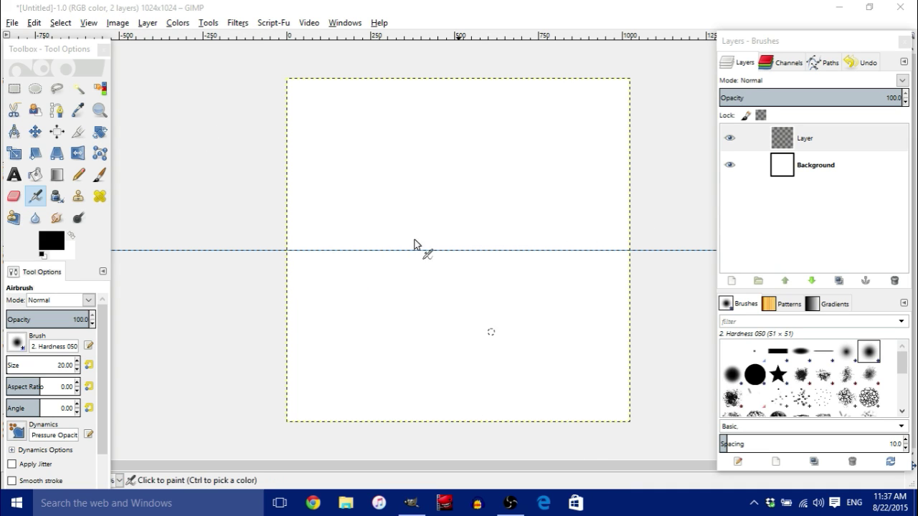
Step: Add a vertical guide at 50% of the image width
click(152, 23)
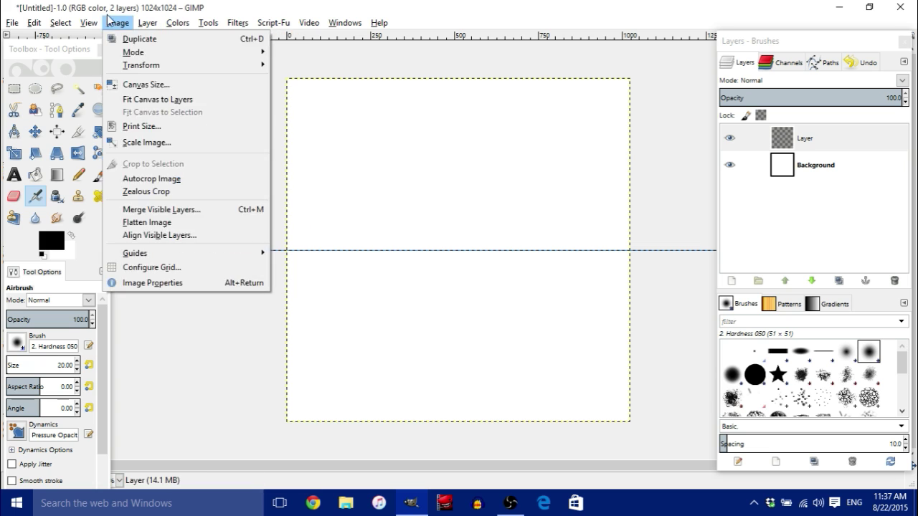
mouse_move(118, 22)
mouse_move(165, 253)
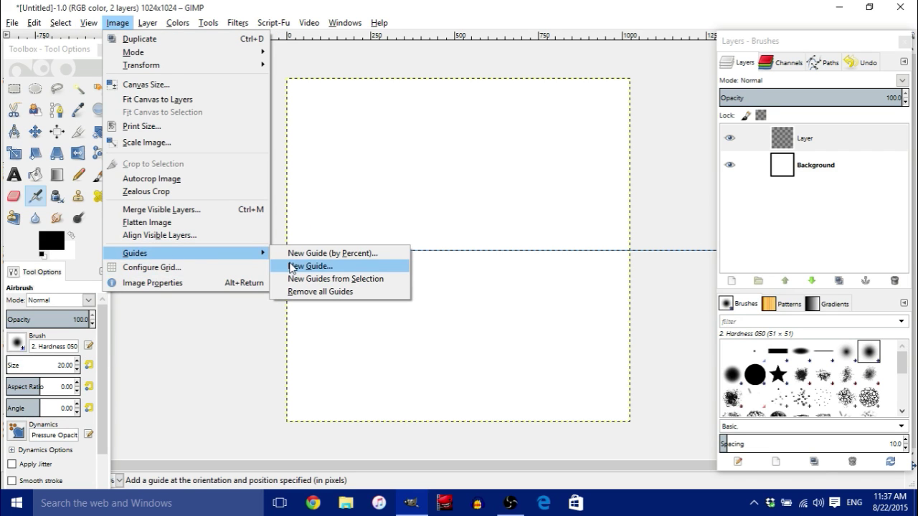
click(302, 256)
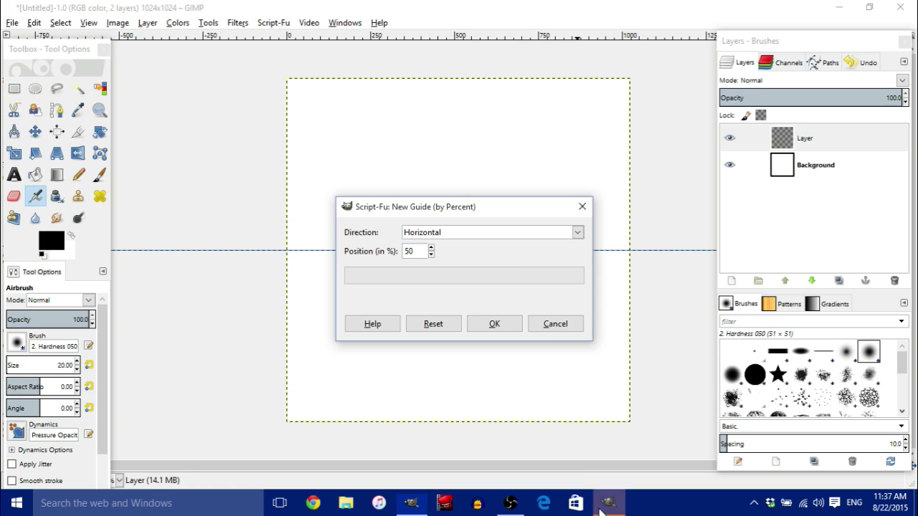
click(494, 227)
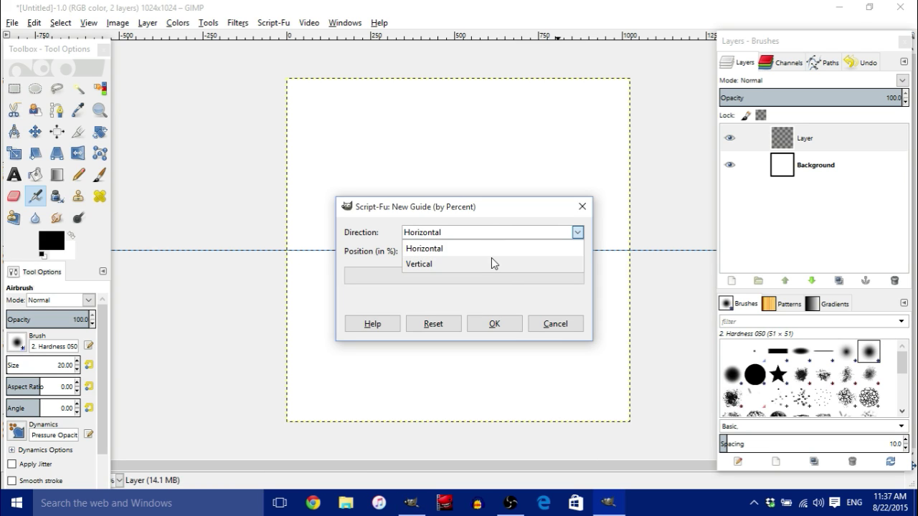
click(491, 259)
click(494, 325)
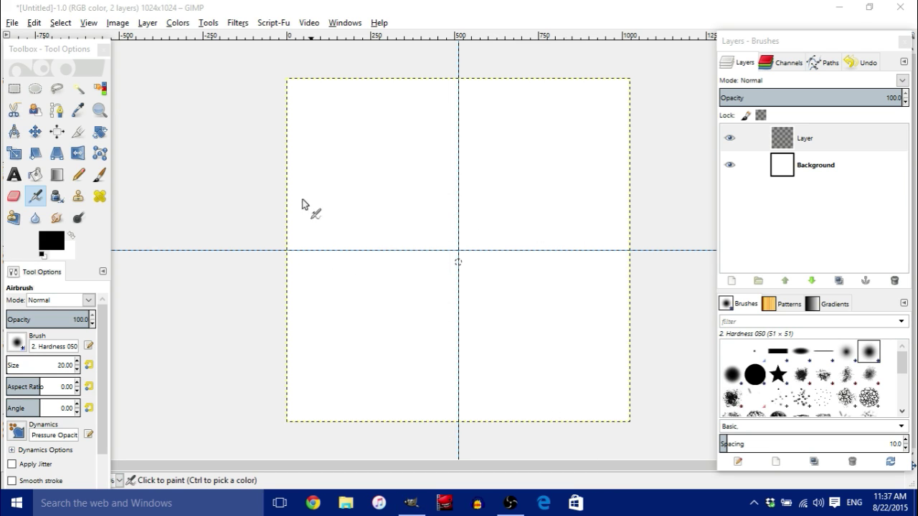
Step: Draw a 1016×1016 circle selection from the guide crossing, expanding from centre at a 1:1 aspect
click(34, 88)
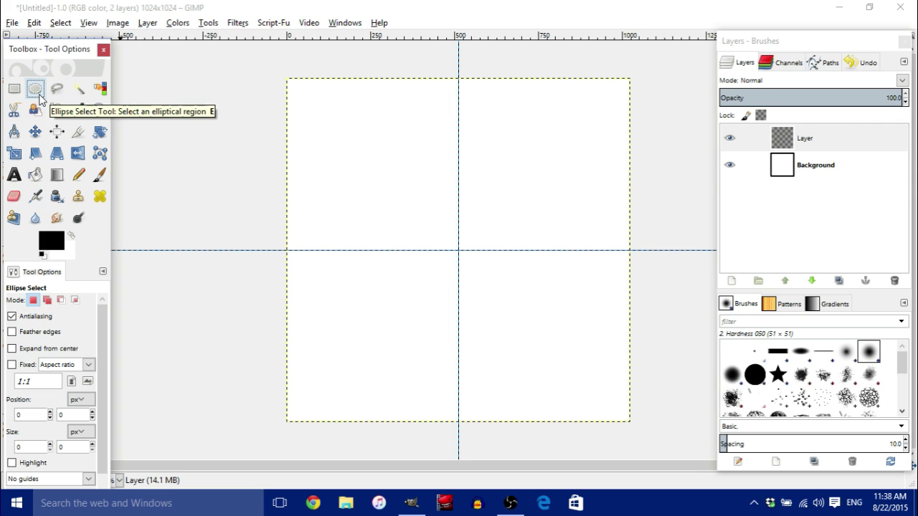
click(20, 355)
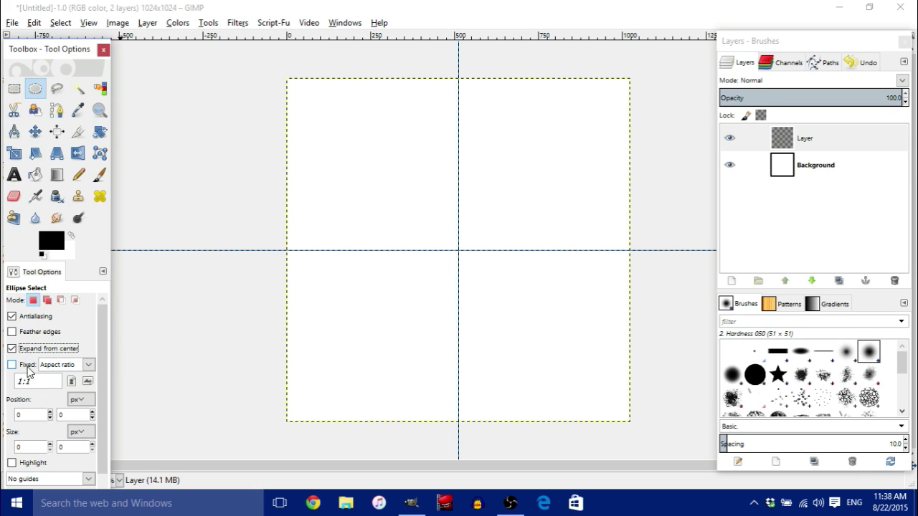
click(30, 367)
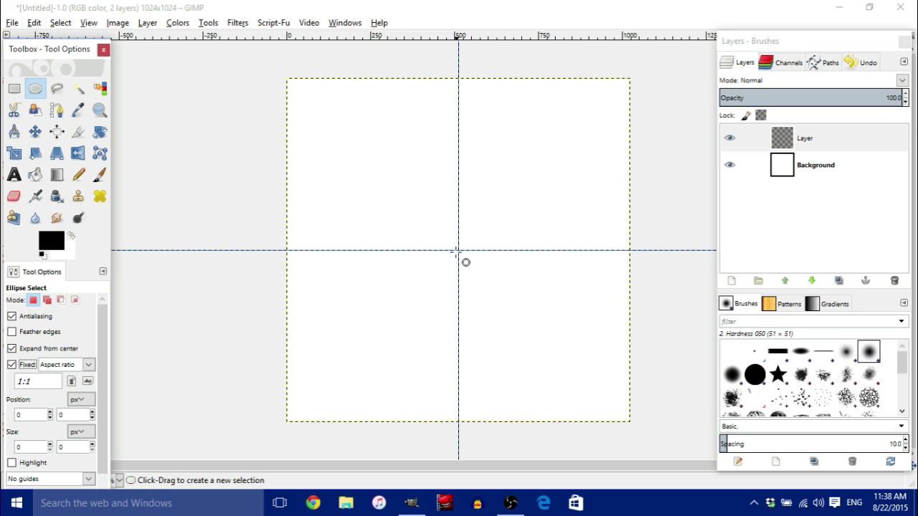
drag(459, 251, 575, 420)
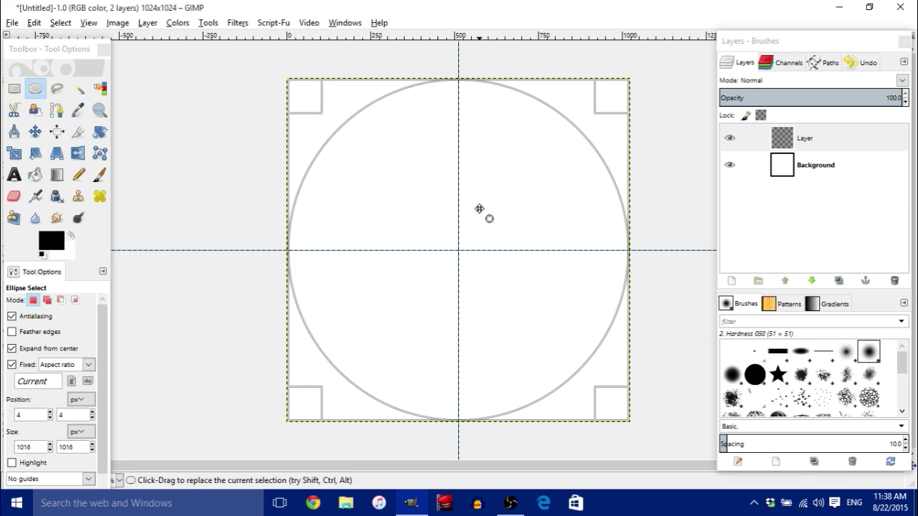
click(476, 182)
Step: Choose the Blend tool with a light grey foreground and a6a6a6 grey background
click(56, 174)
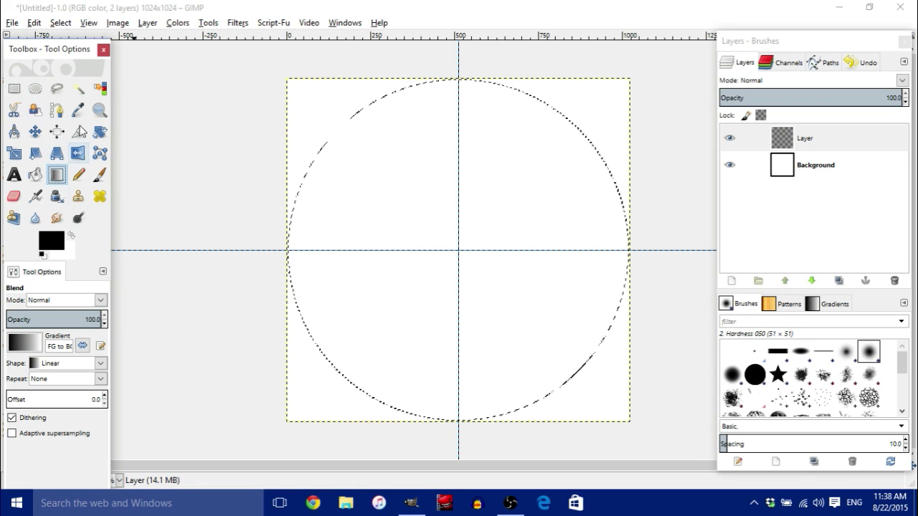
click(61, 240)
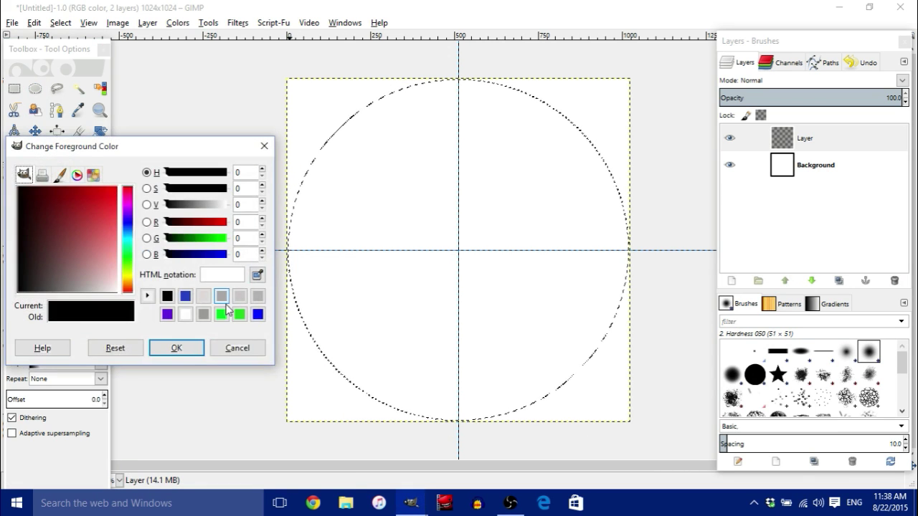
click(204, 296)
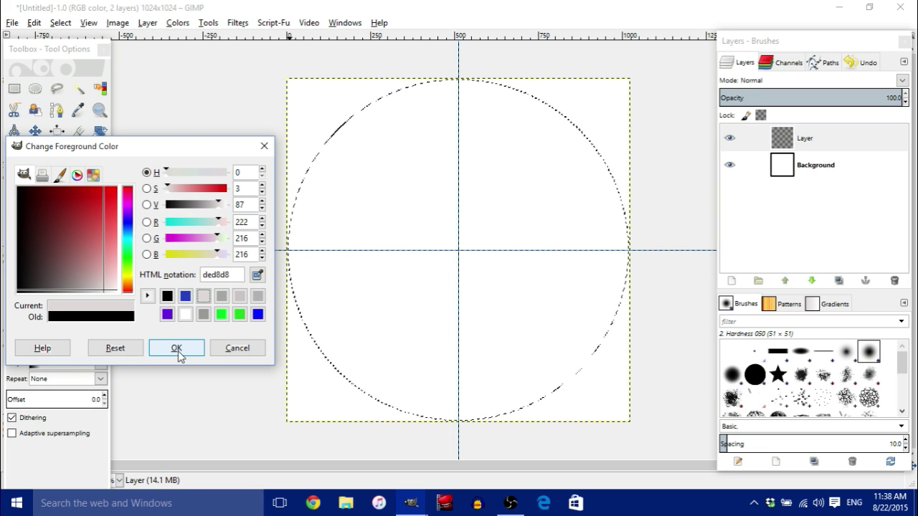
click(177, 348)
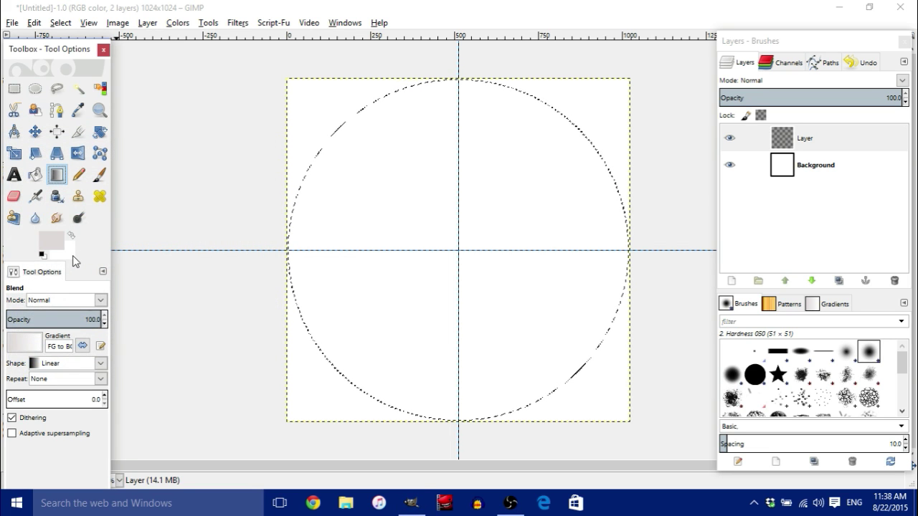
click(72, 253)
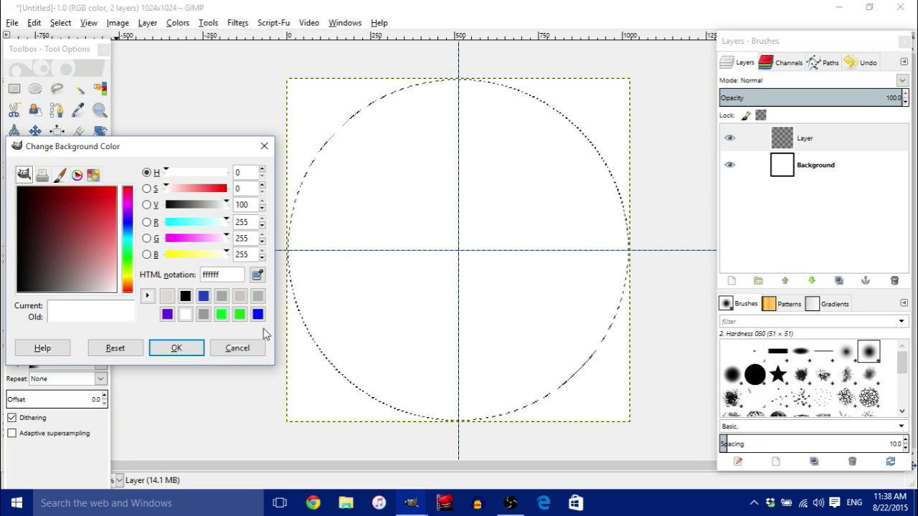
click(204, 314)
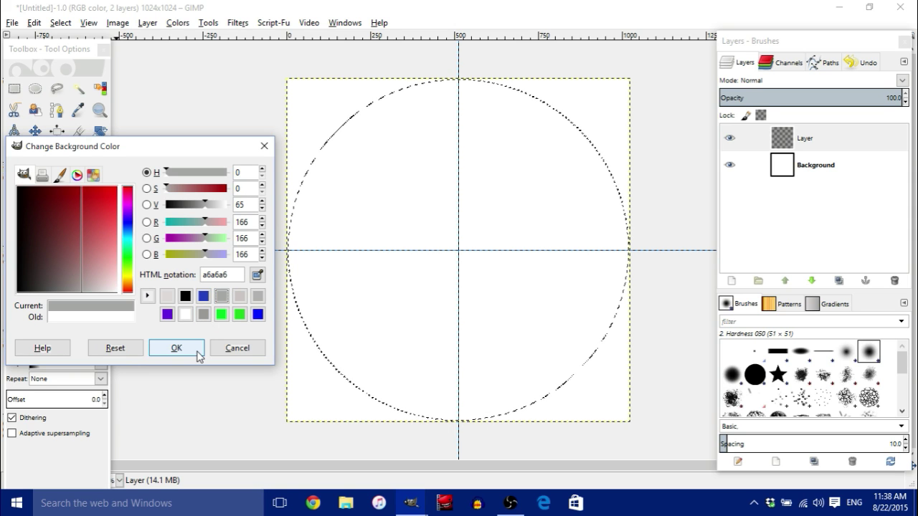
click(176, 348)
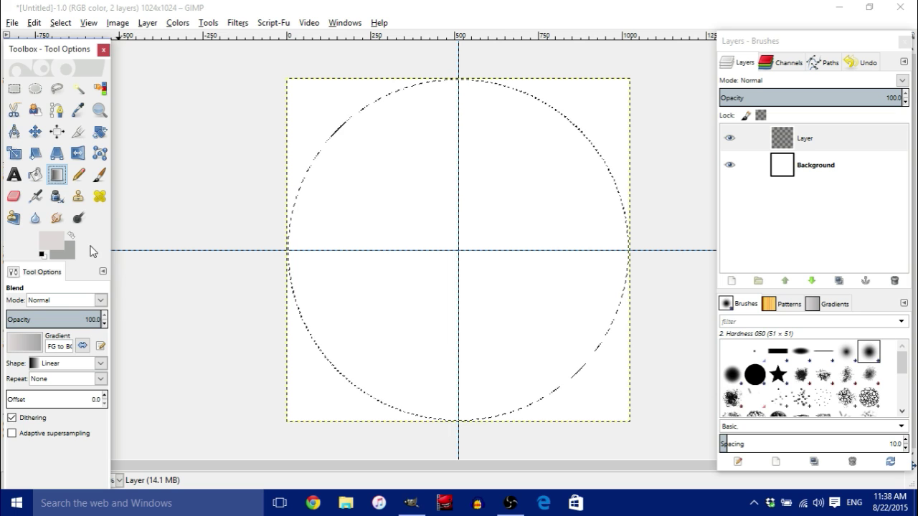
click(58, 234)
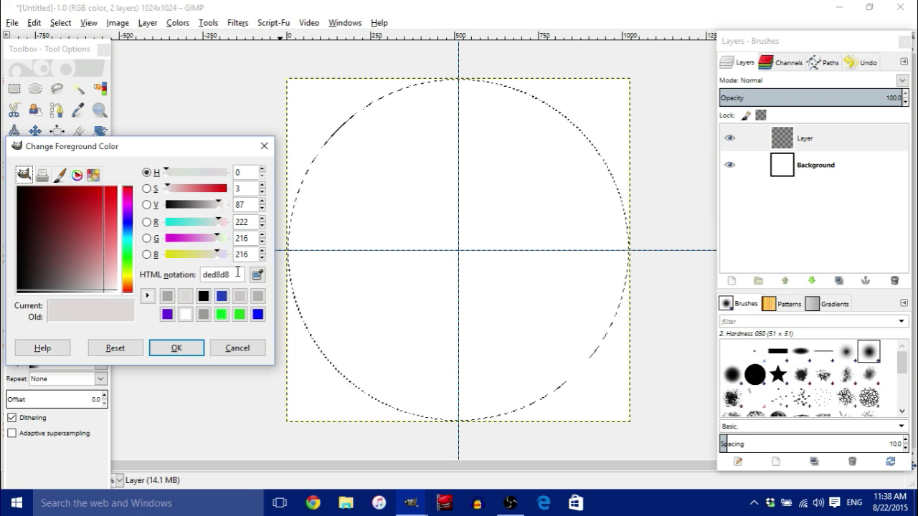
click(189, 351)
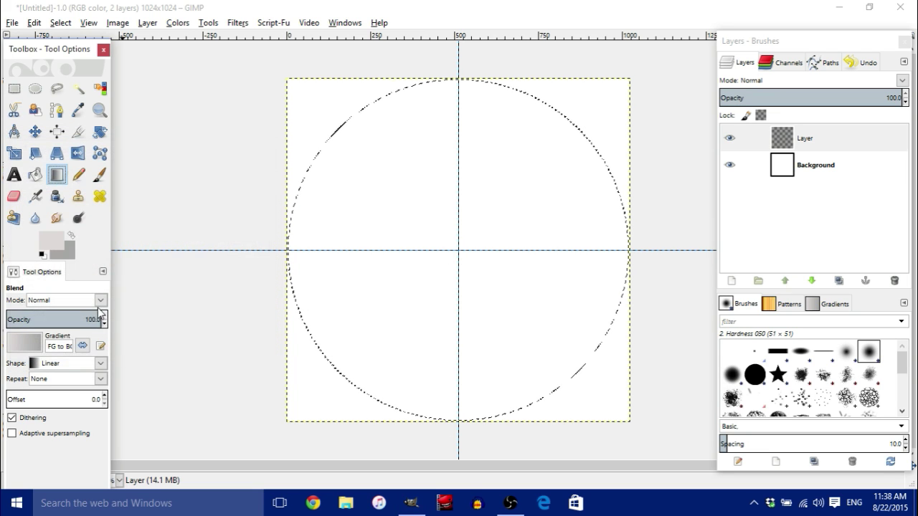
click(72, 251)
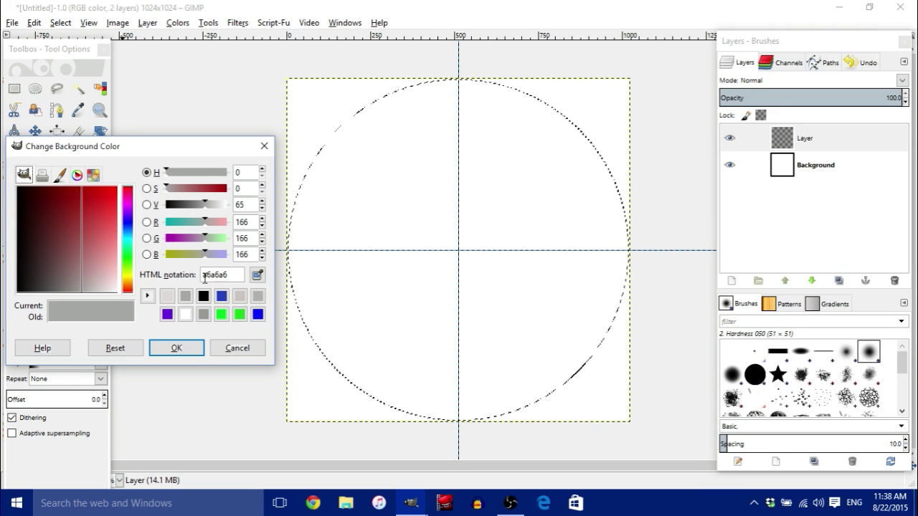
click(177, 349)
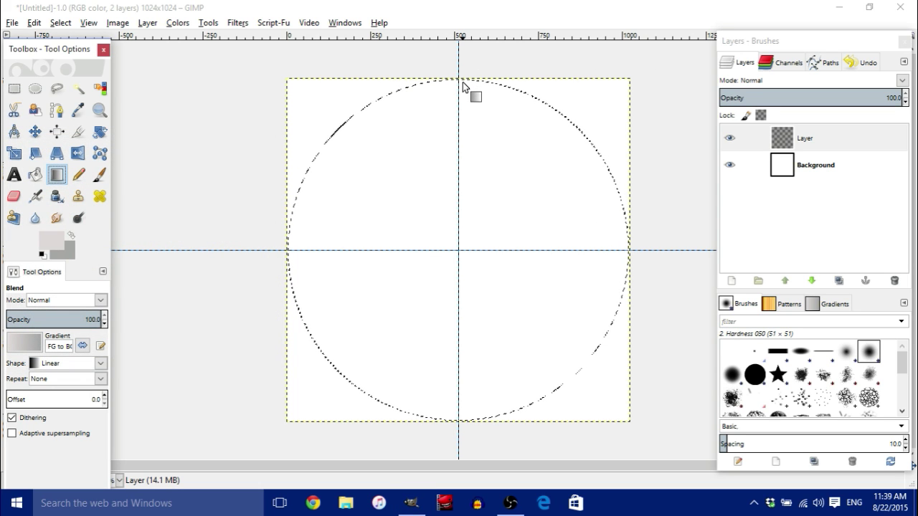
Step: Fill the circle with a top-to-bottom grey gradient and clear the selection
drag(460, 84, 463, 429)
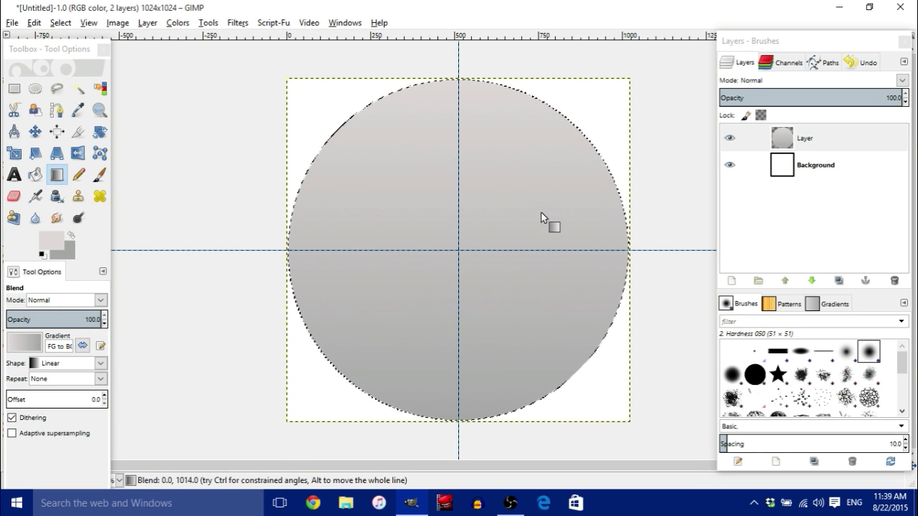
click(60, 22)
click(66, 52)
Step: Select an 864×864 centred circle and cut it out of the grey disc
click(35, 88)
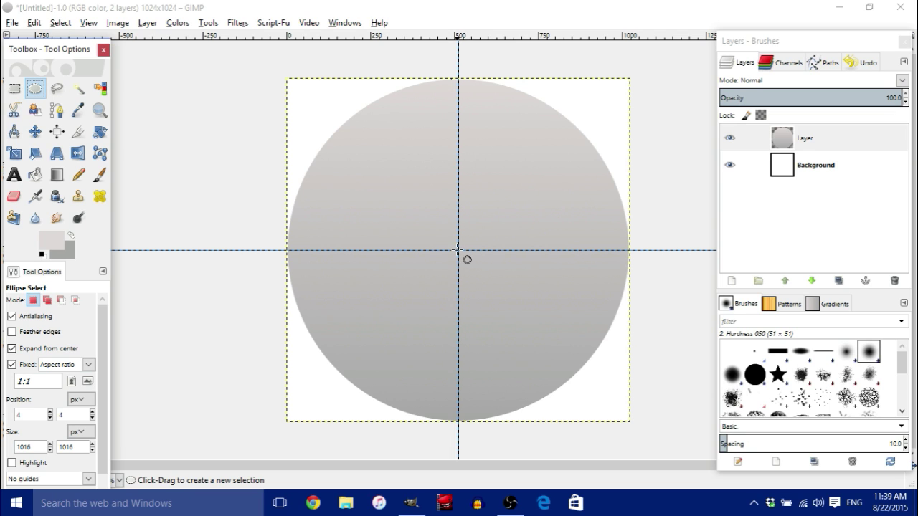
drag(458, 251, 501, 396)
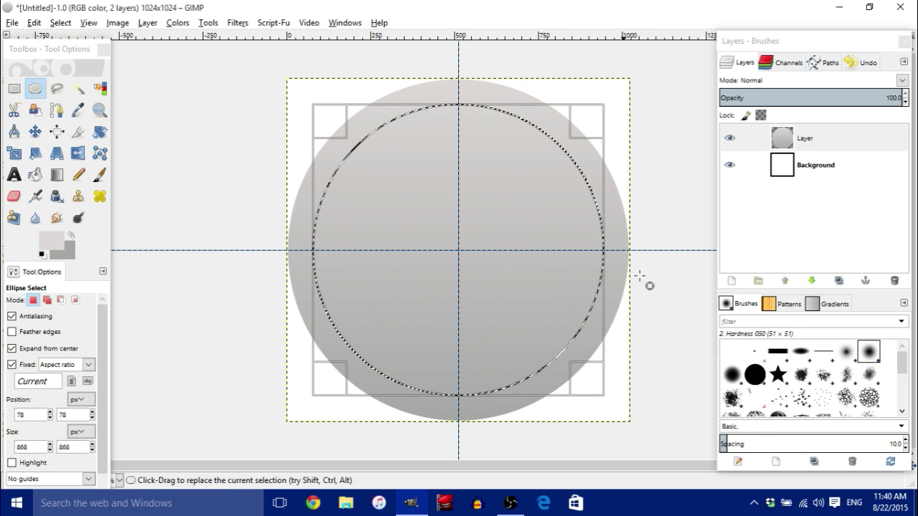
right_click(497, 203)
mouse_move(530, 235)
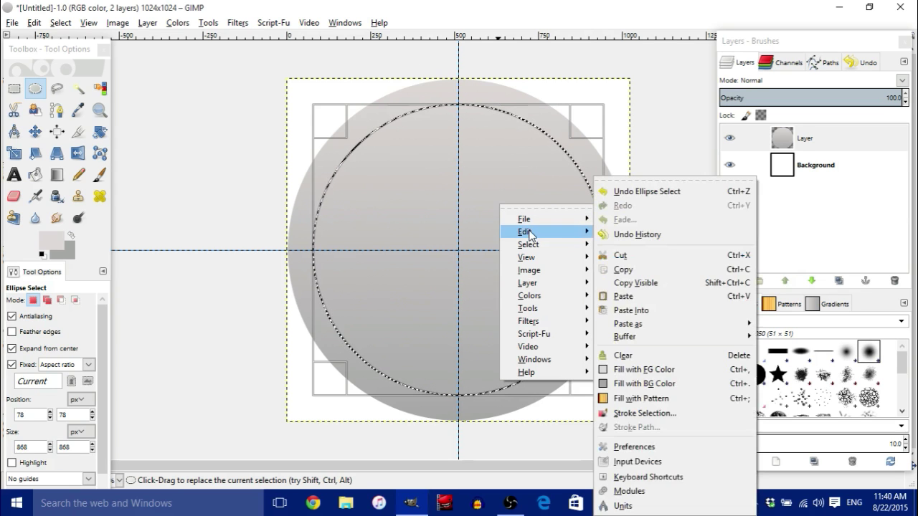
click(634, 257)
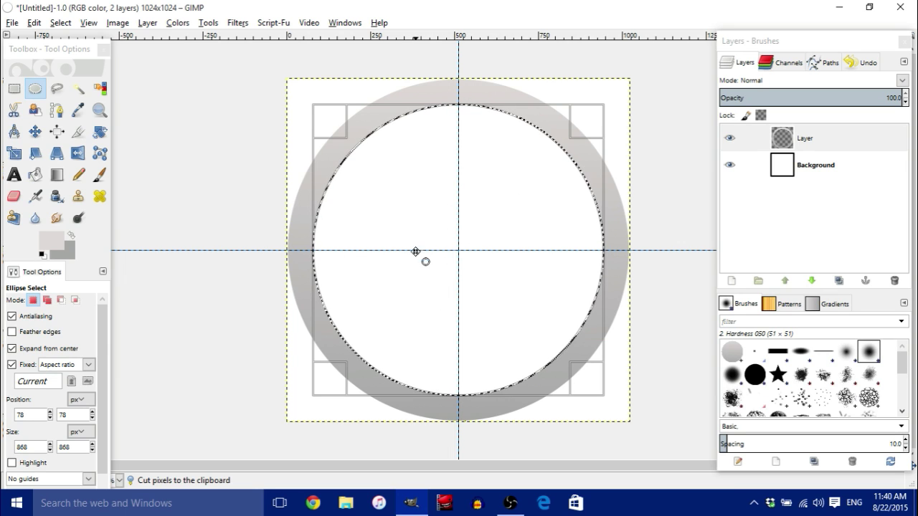
Step: Clear the selection and select a 704×704 circle at the image centre
click(53, 21)
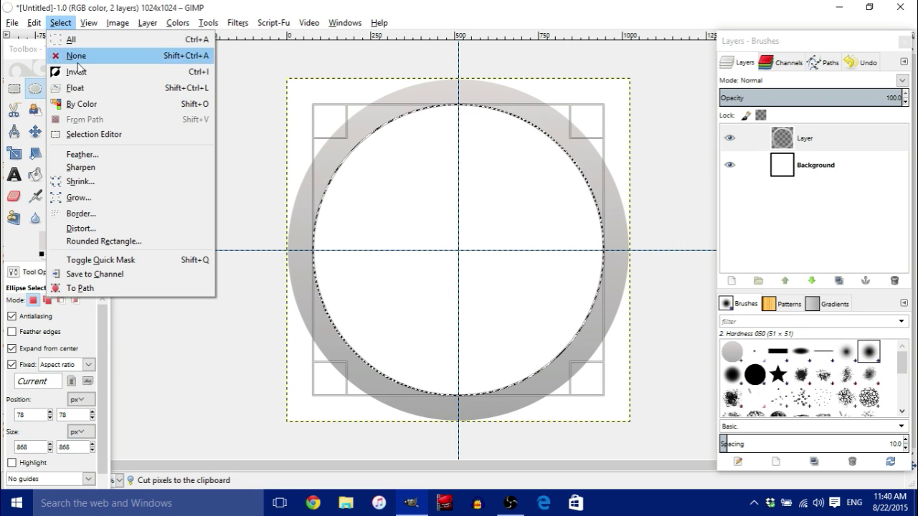
click(78, 57)
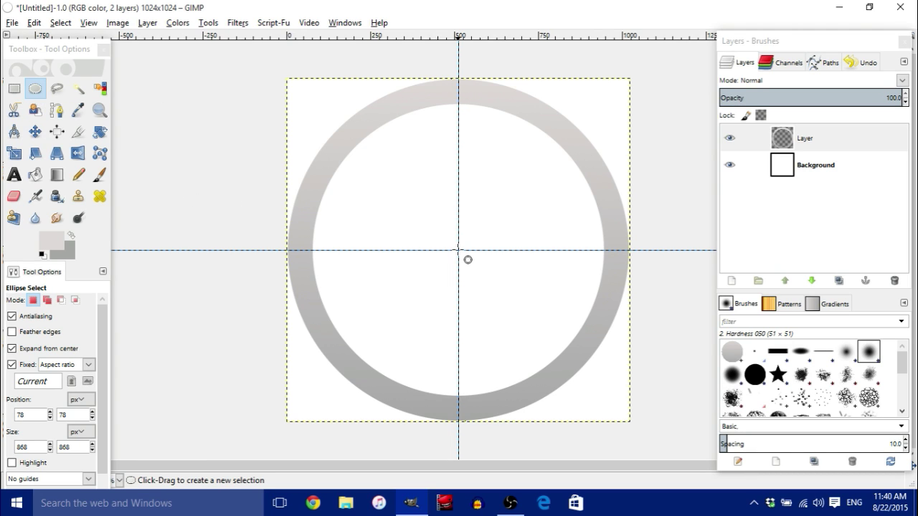
drag(458, 250, 527, 367)
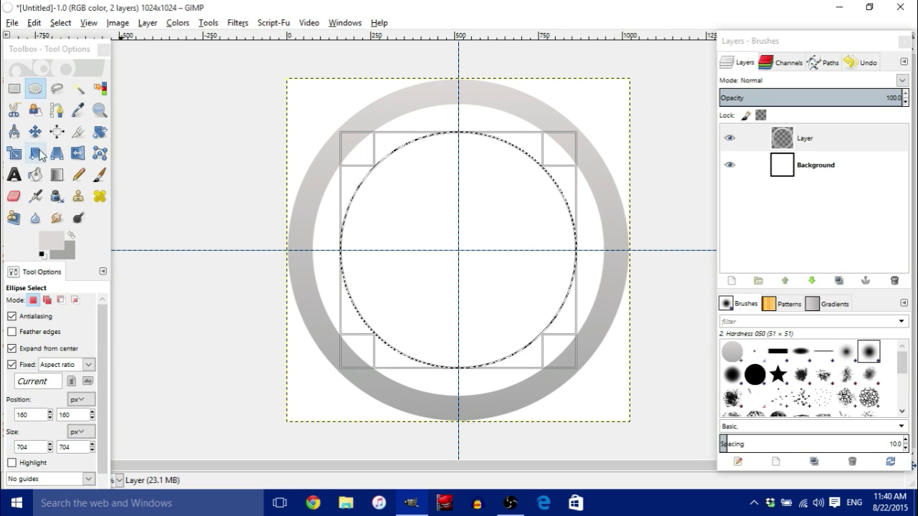
Step: Fill the 704×704 inner circle with a top-to-bottom grey gradient, then clear the selection
click(56, 175)
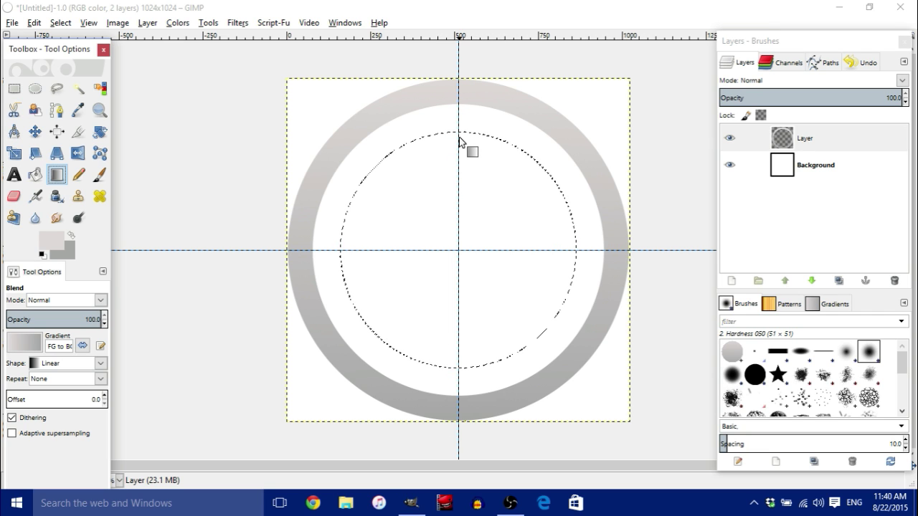
drag(460, 133, 472, 379)
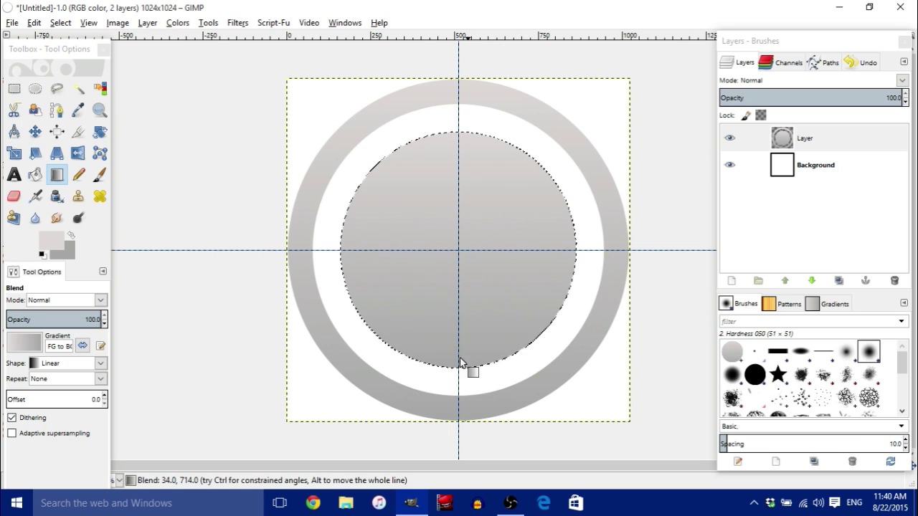
click(60, 22)
click(70, 71)
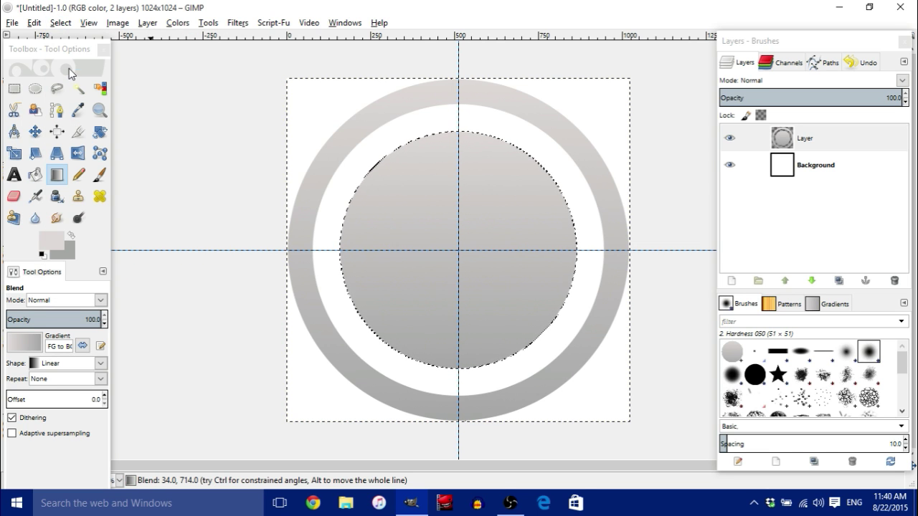
click(69, 23)
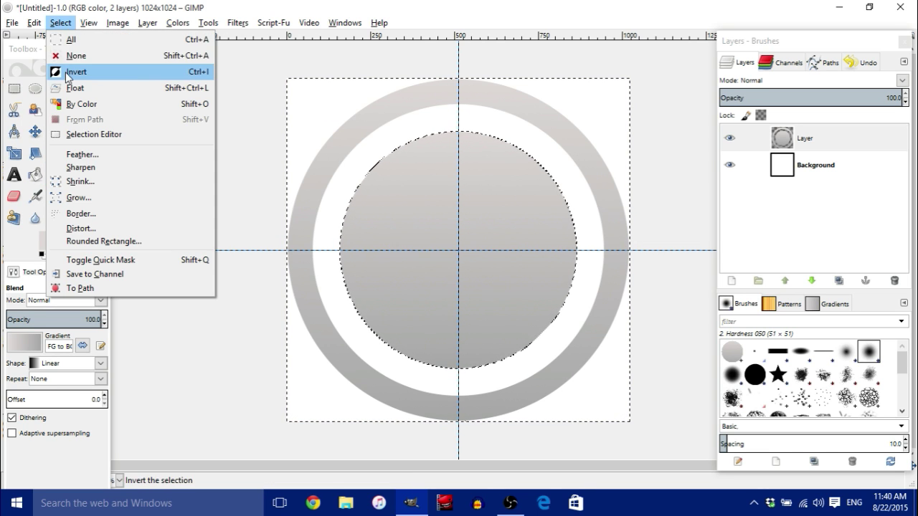
click(78, 56)
Step: Hide the white Background layer so the ring and disc sit over transparency
key(e)
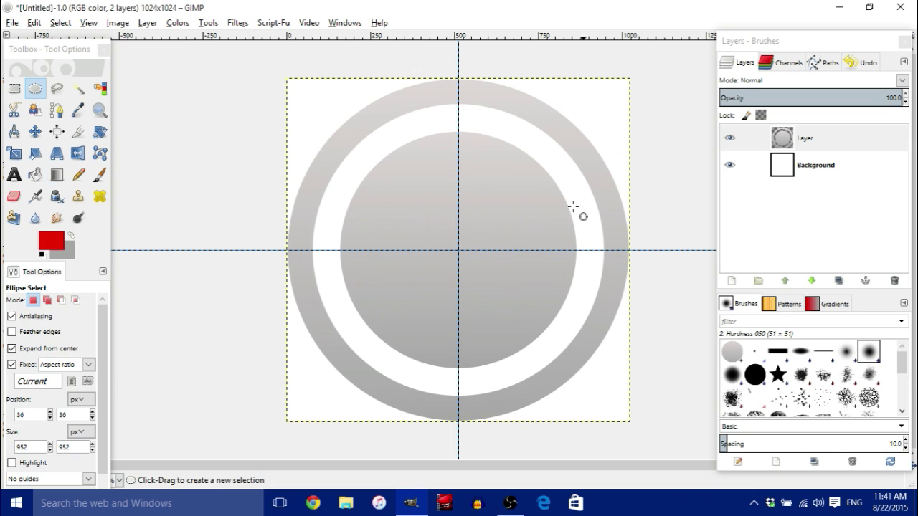
right_click(668, 236)
click(787, 228)
click(814, 172)
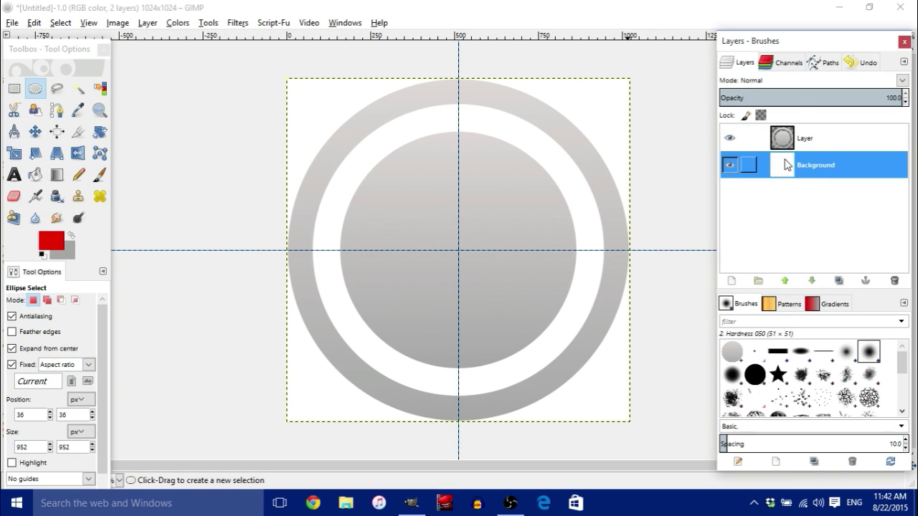
click(730, 165)
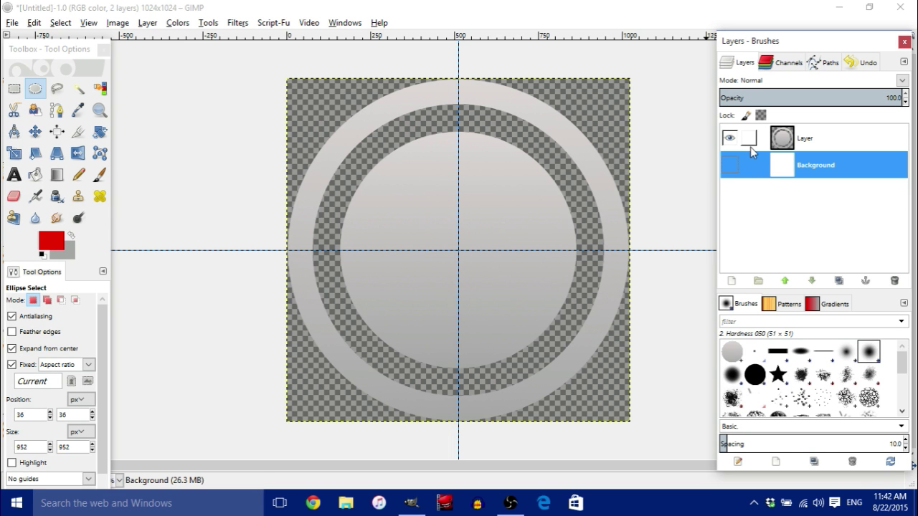
click(731, 165)
click(732, 165)
click(730, 163)
click(736, 144)
click(736, 144)
click(813, 140)
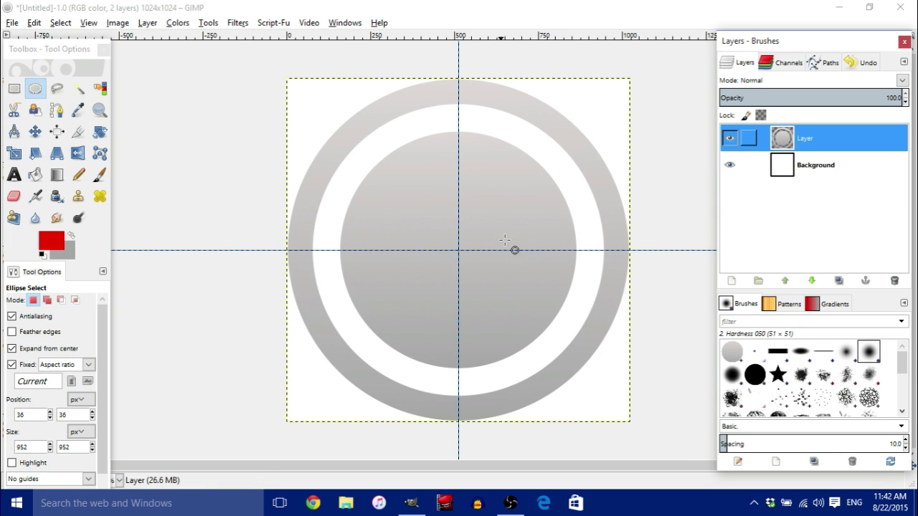
click(775, 169)
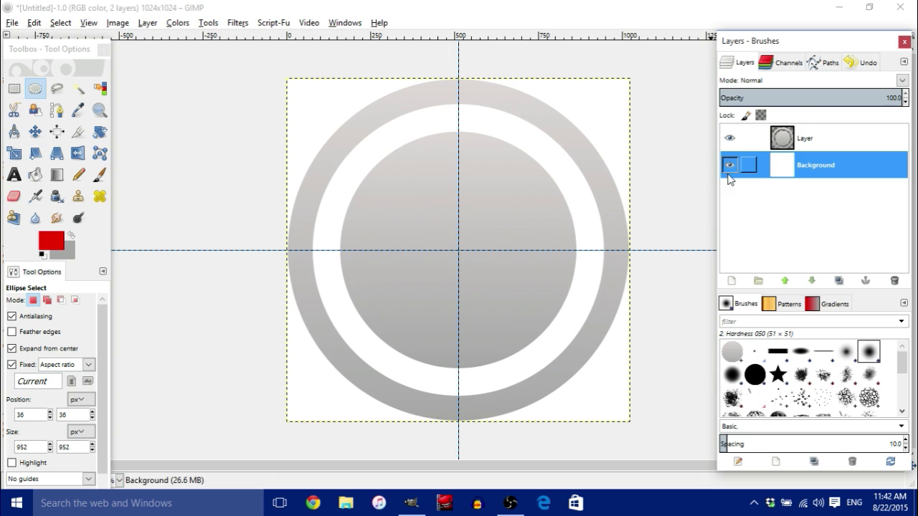
click(730, 165)
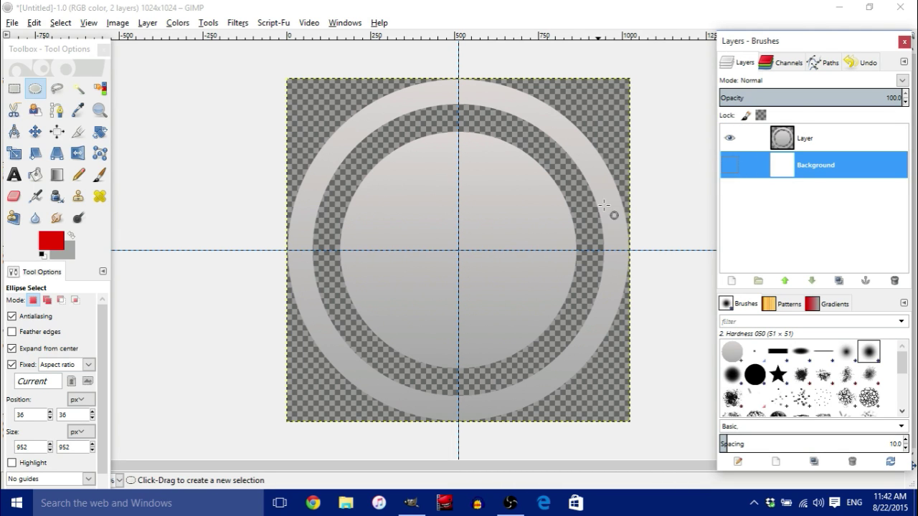
Step: Add a new transparent layer, Layer #1, above Layer
click(824, 139)
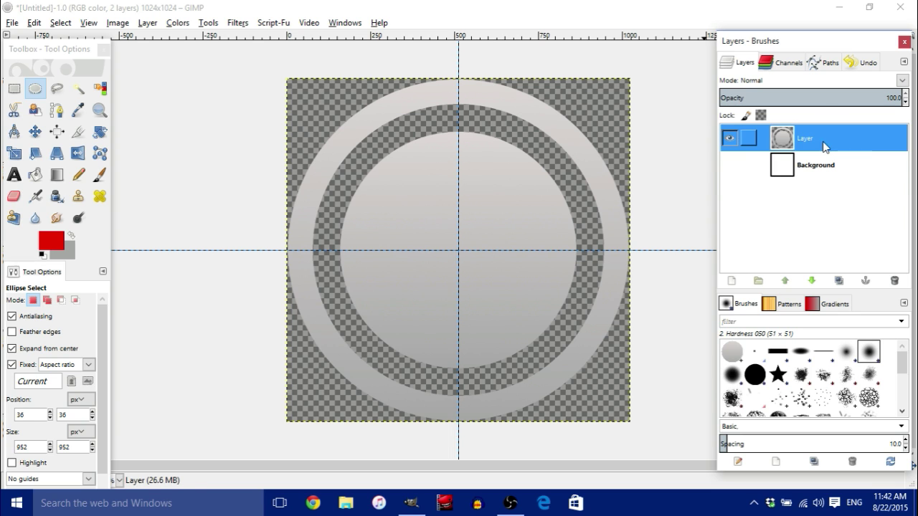
click(732, 281)
click(180, 305)
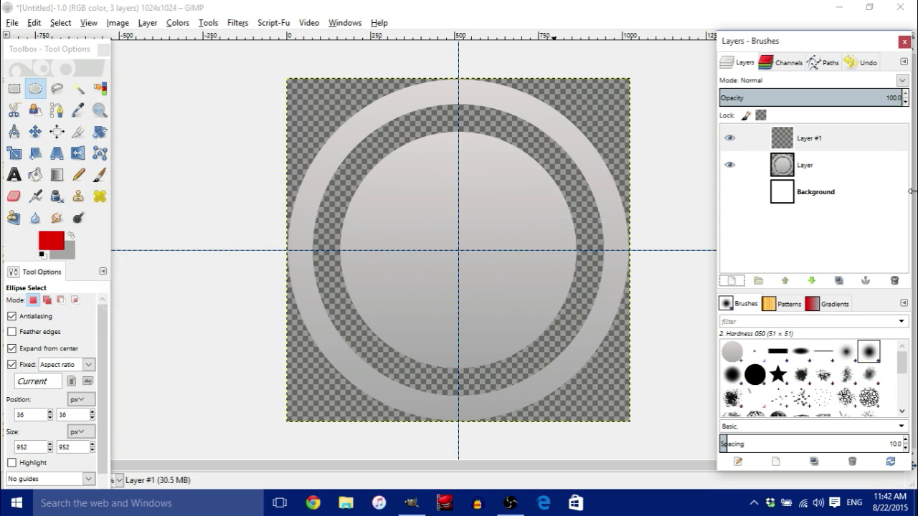
Step: Move Layer #1 below the grey circles layer and keep red ea0000 as foreground colour
click(832, 147)
mouse_move(832, 147)
mouse_down()
mouse_move(829, 179)
mouse_move(818, 153)
mouse_up()
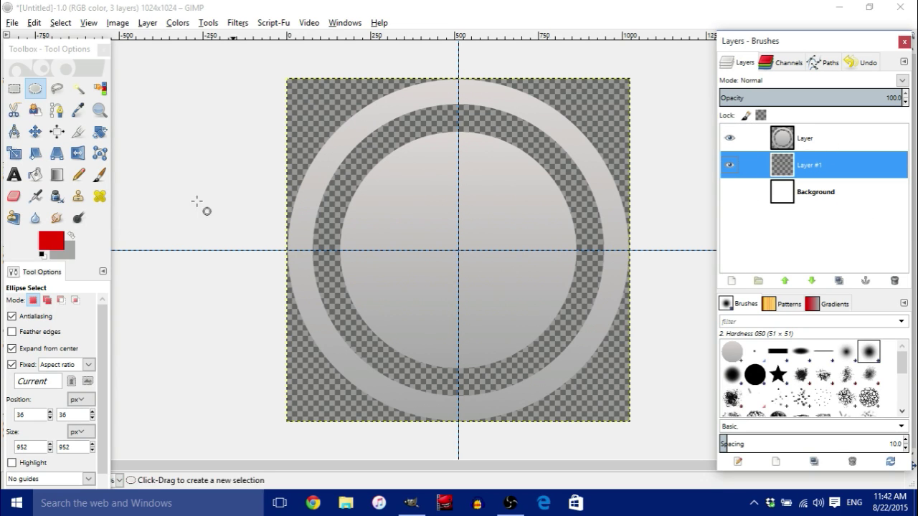
click(34, 90)
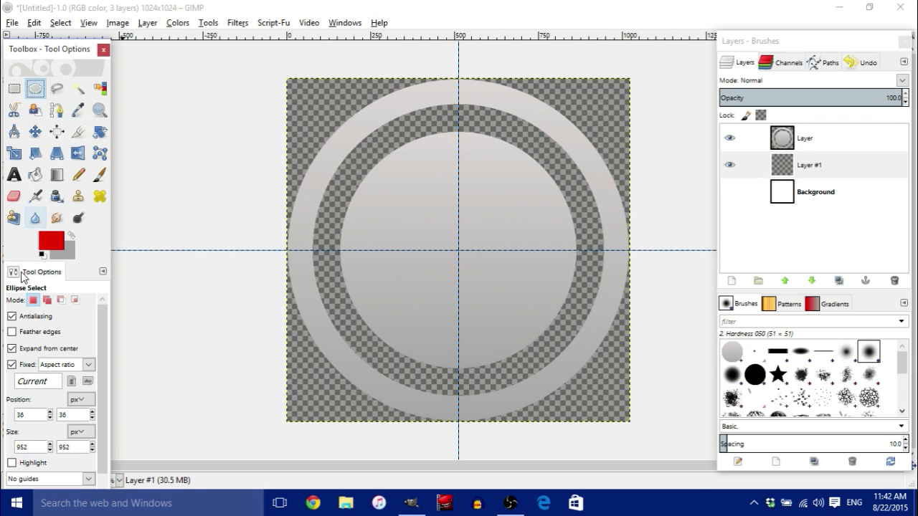
click(60, 238)
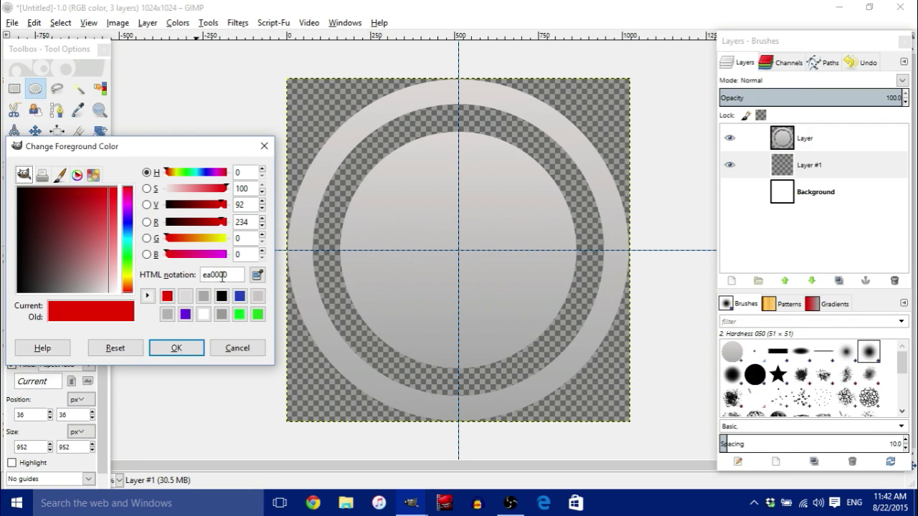
click(176, 348)
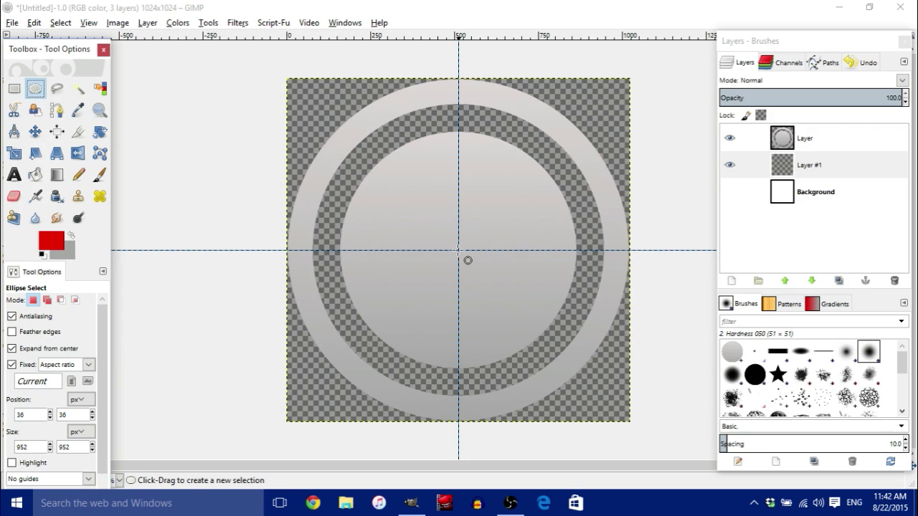
Step: Fill a centred 996×996 circle on Layer #1 with red, then clear the selection
drag(459, 251, 569, 410)
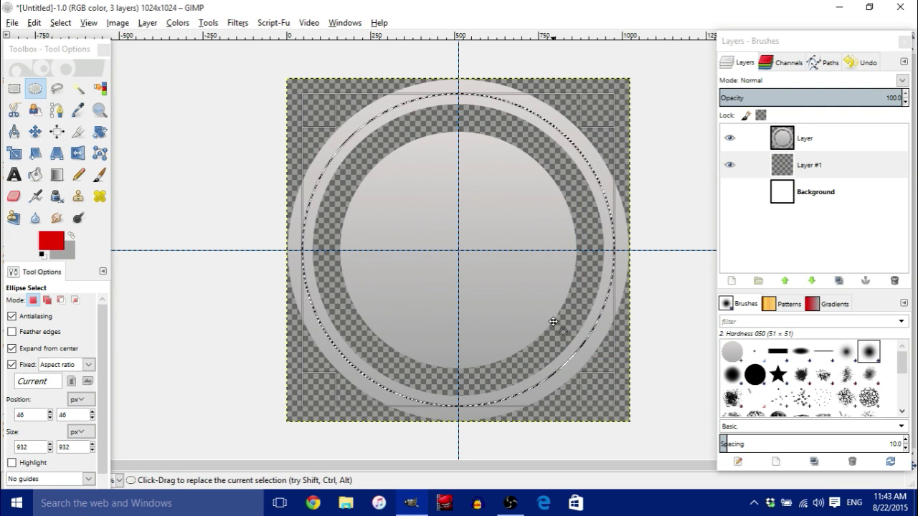
drag(592, 106, 607, 120)
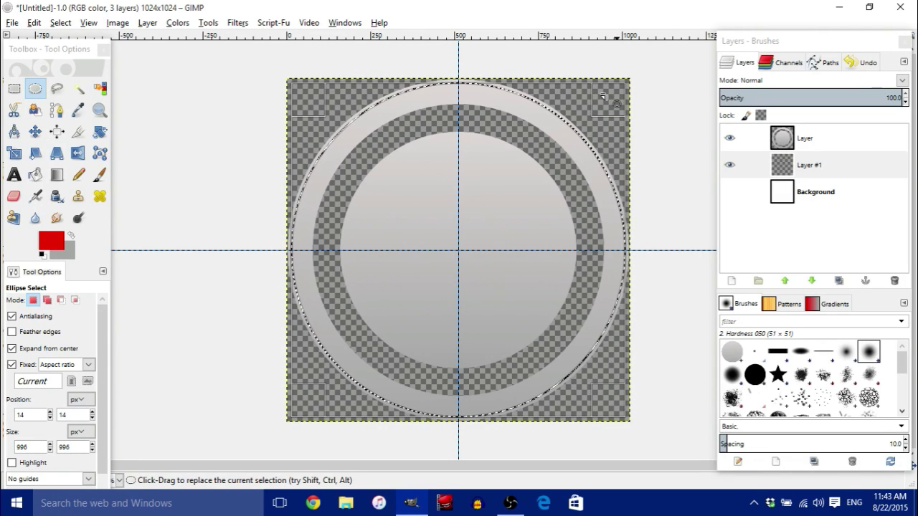
right_click(512, 199)
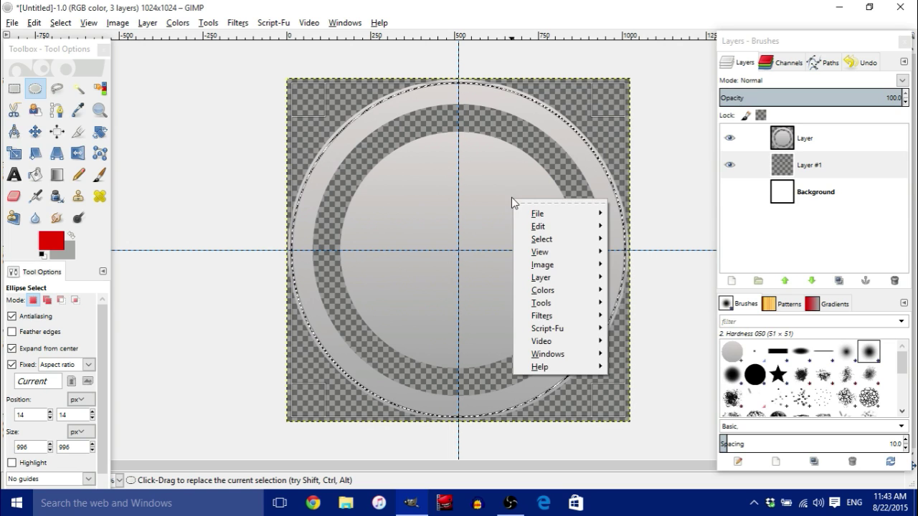
mouse_move(545, 226)
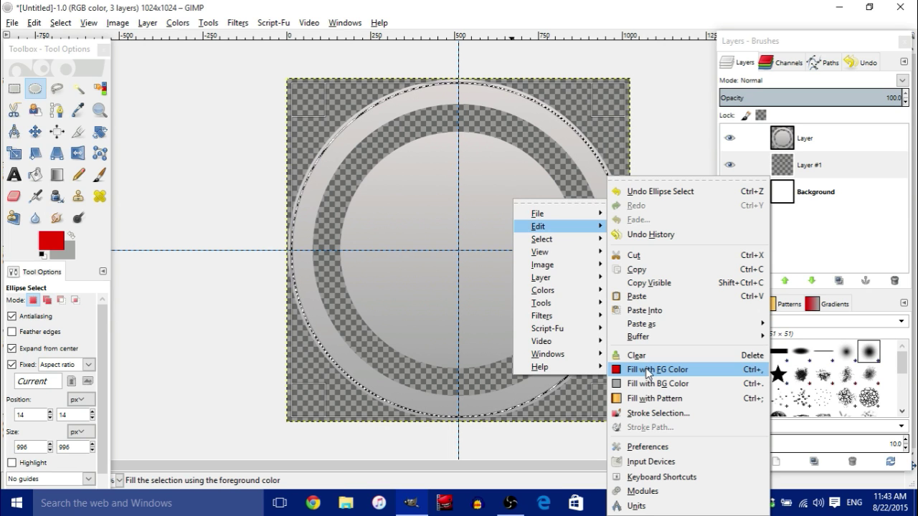
click(646, 370)
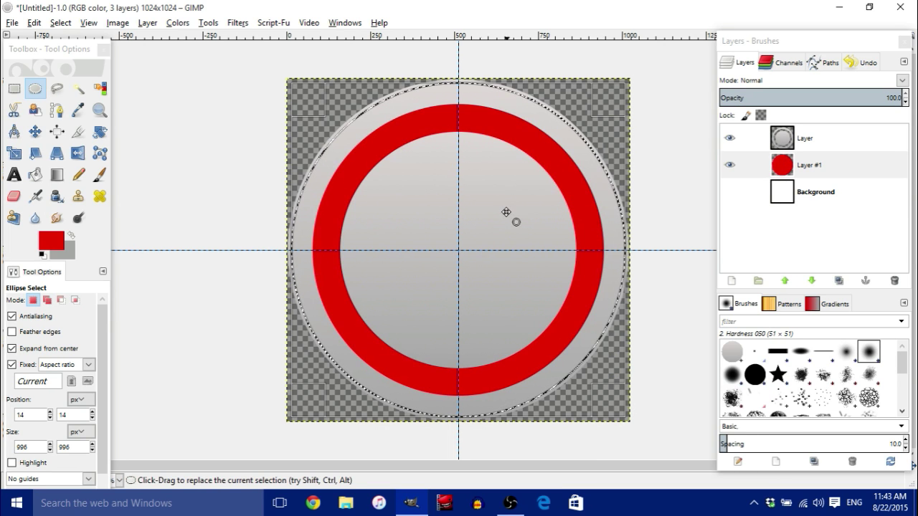
click(60, 23)
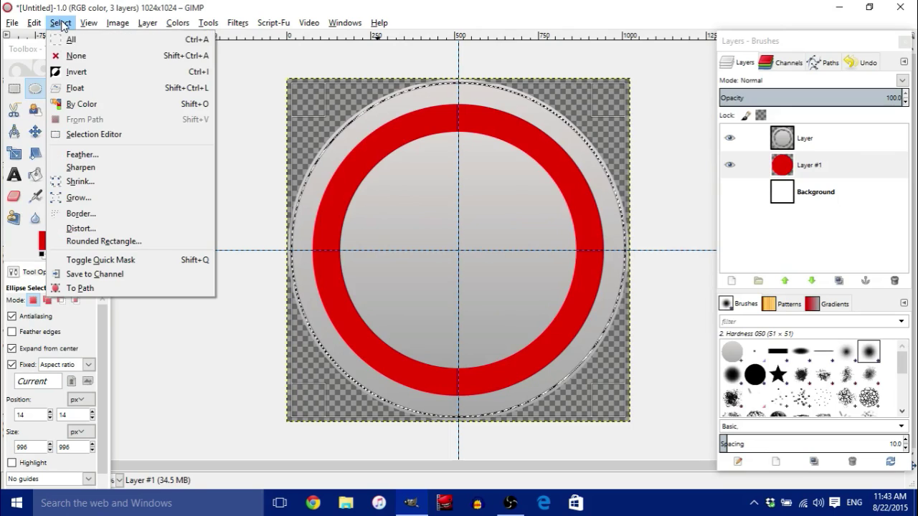
click(79, 55)
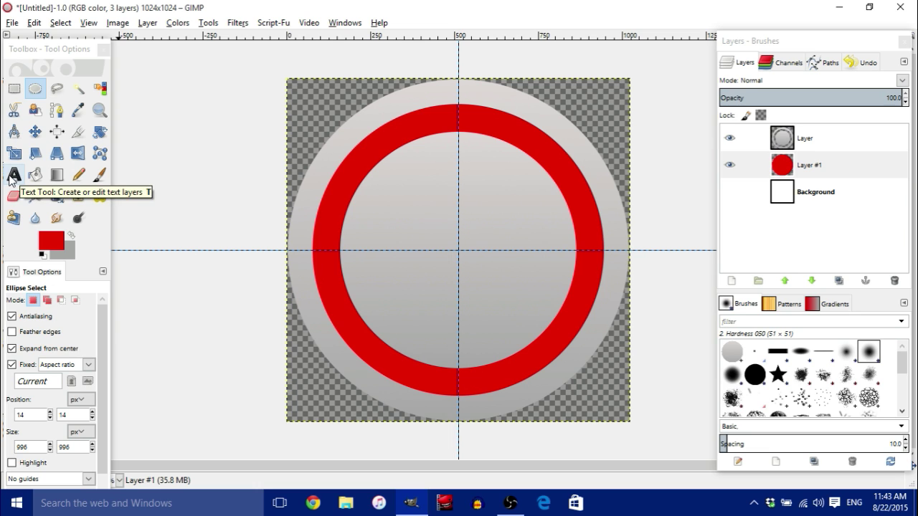
Step: Draw a text box across the button centre, set the font to Dodger, and type TIC
click(14, 174)
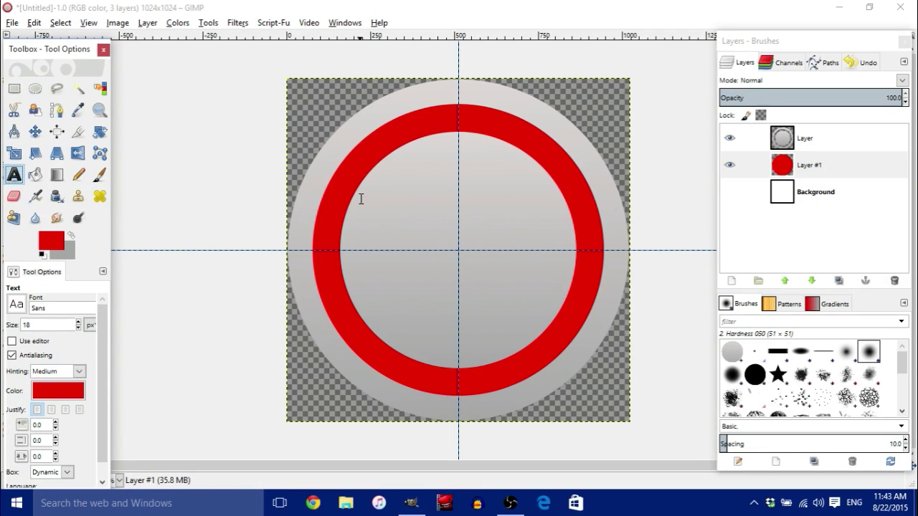
drag(345, 204, 578, 290)
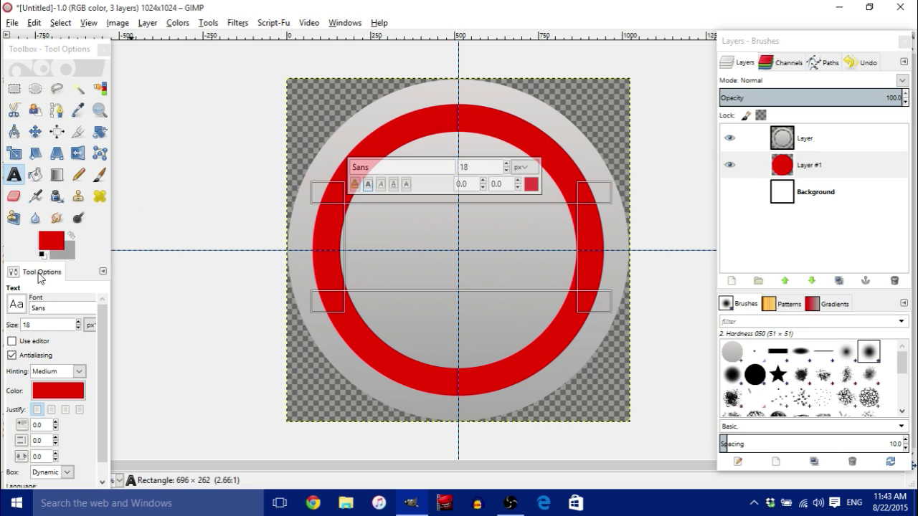
click(37, 322)
click(74, 312)
key(BackSpace)
key(BackSpace)
key(BackSpace)
key(BackSpace)
text(do)
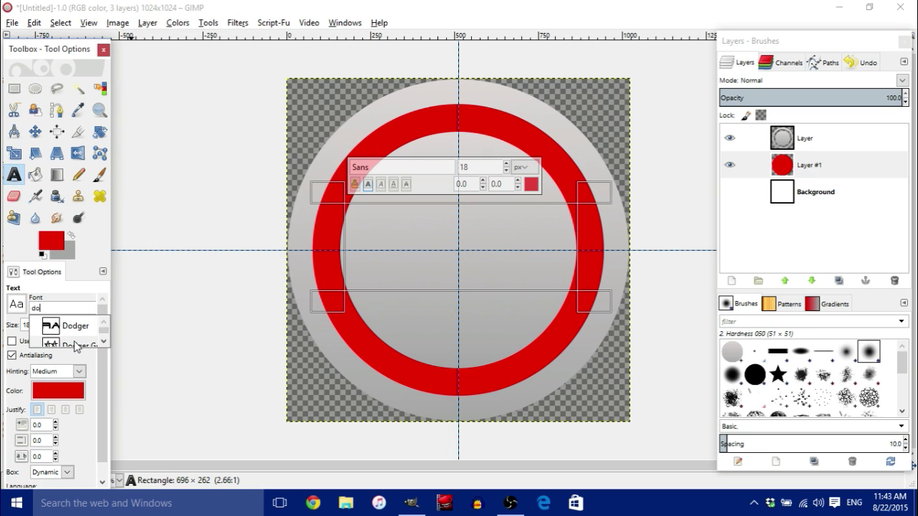
click(75, 327)
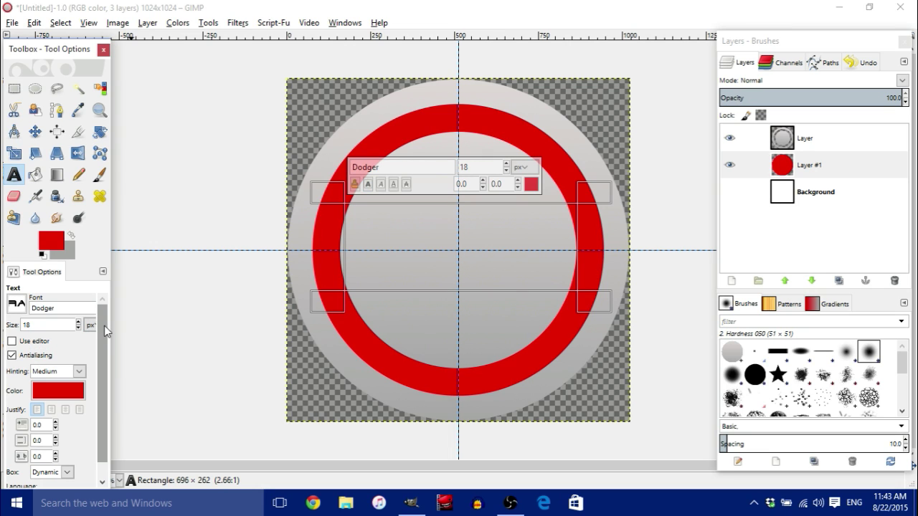
click(427, 253)
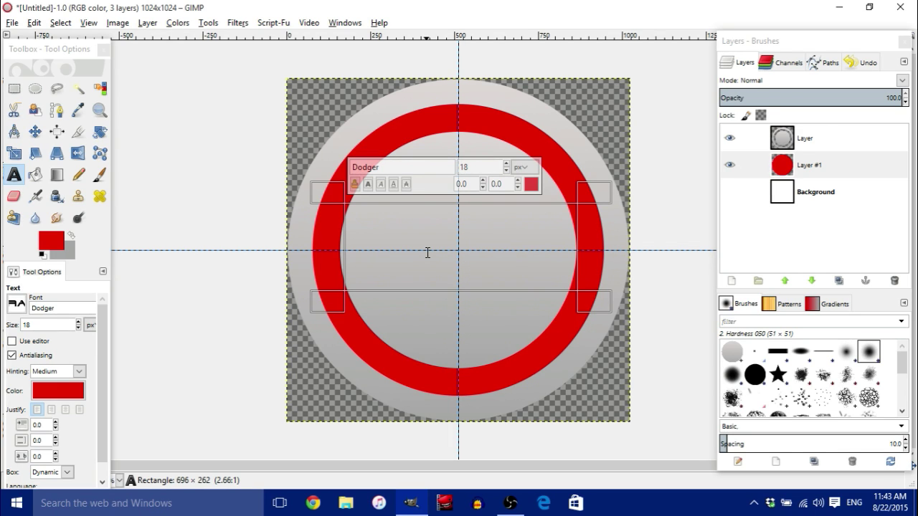
text(TIC)
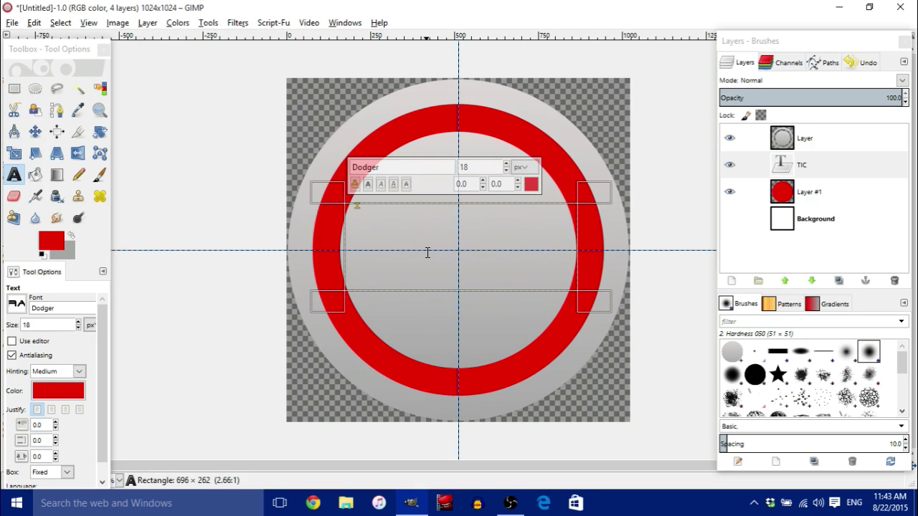
Step: Set the TIC text colour to black and start enlarging its font size
click(531, 185)
click(327, 270)
click(298, 317)
drag(507, 167, 507, 167)
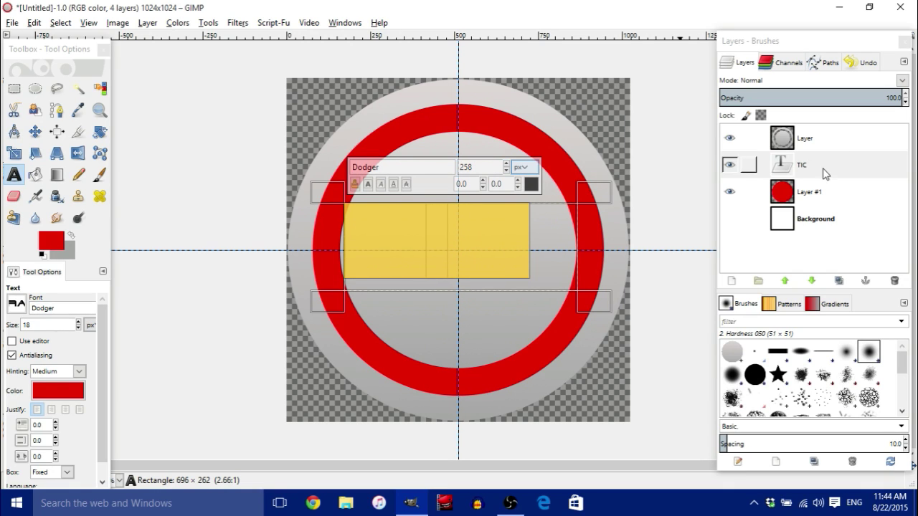
Step: Move the TIC layer above the gray disc layer and change the lowercase i to uppercase I
click(826, 174)
drag(824, 170, 824, 138)
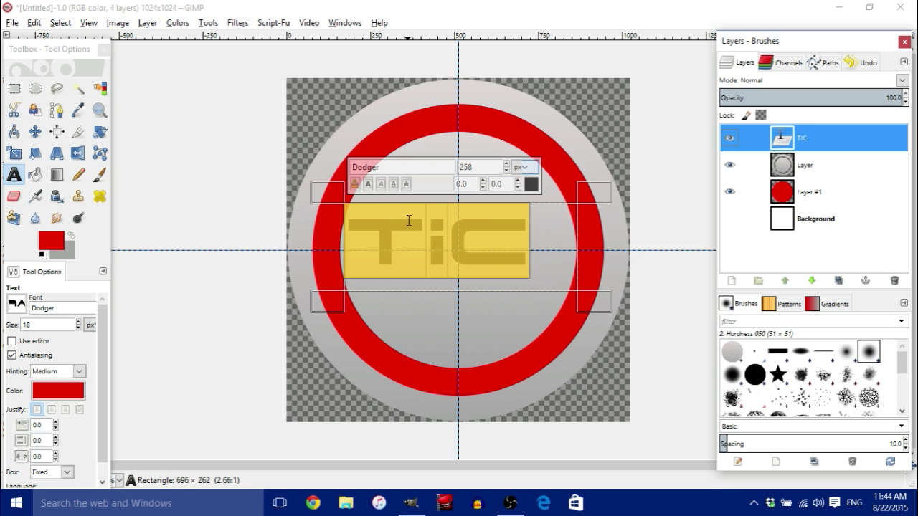
click(448, 218)
key(BackSpace)
text(I)
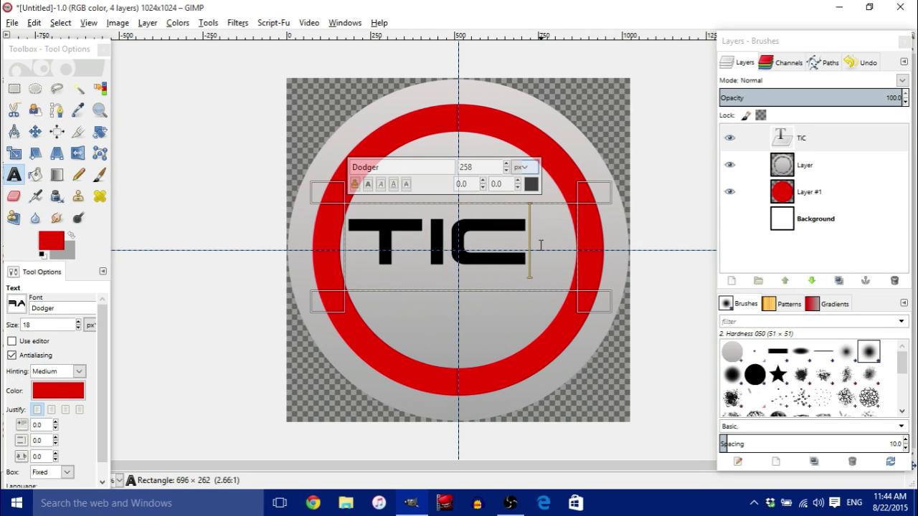
Step: Raise the TIC text to 359 px, widen its text box, and centre it over the button
drag(543, 246, 329, 256)
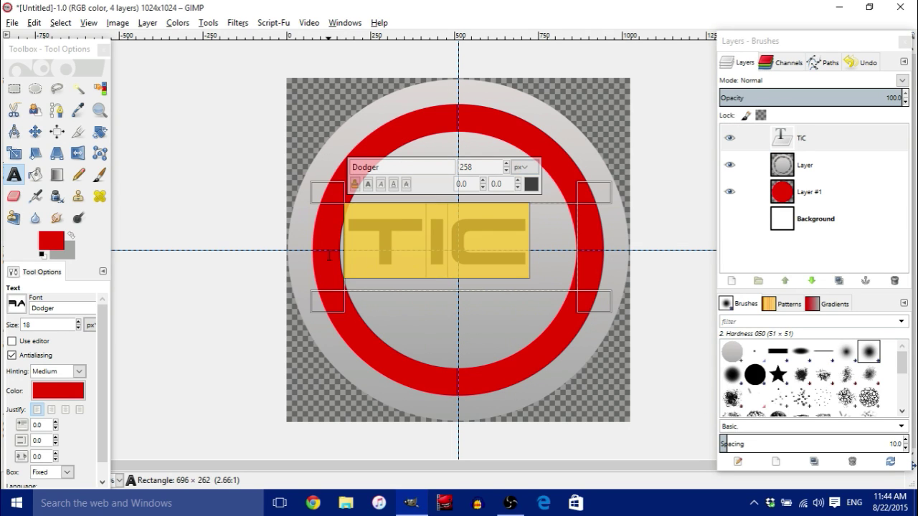
click(507, 164)
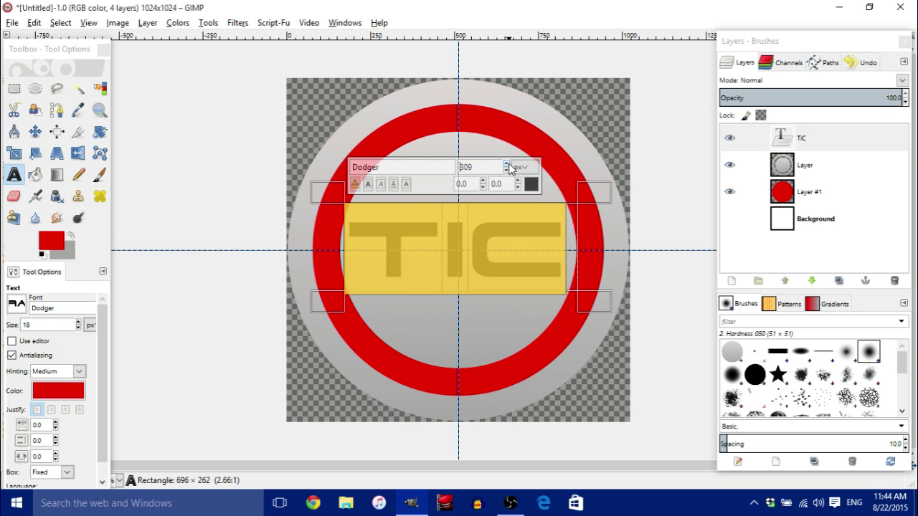
drag(589, 300, 635, 353)
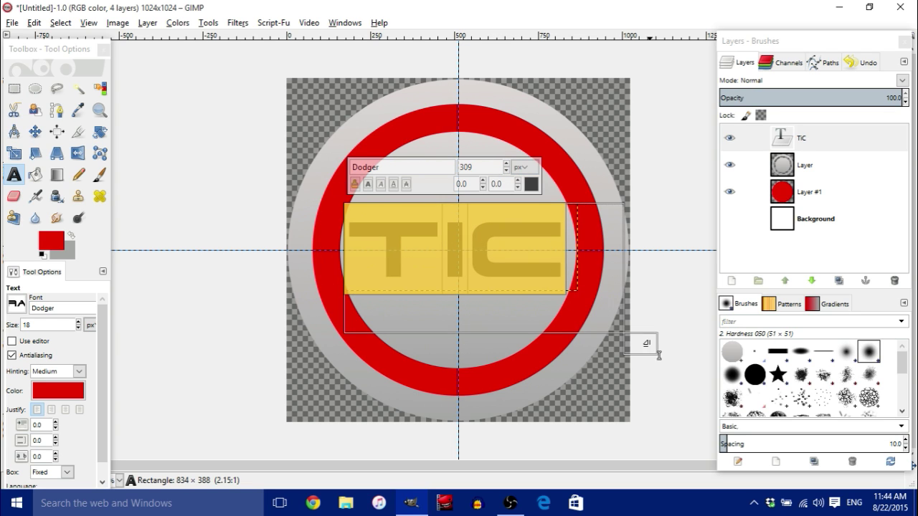
click(507, 164)
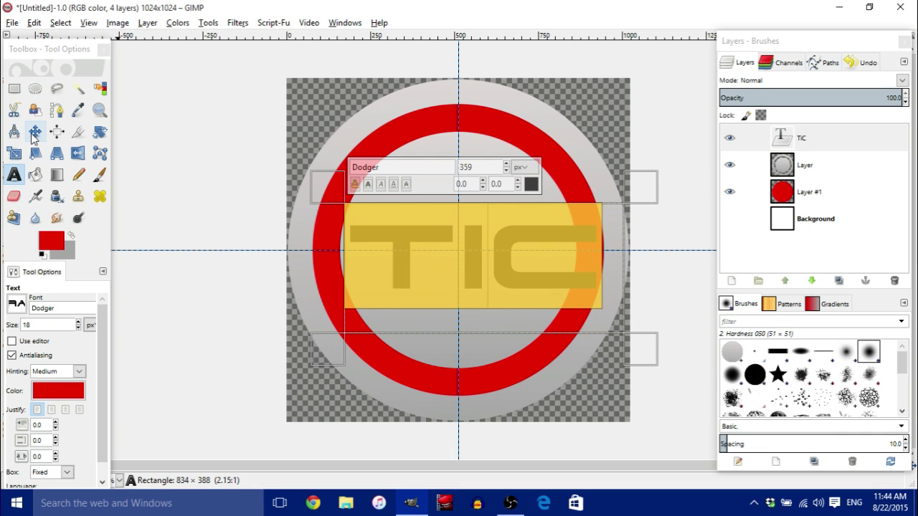
click(34, 132)
click(20, 342)
drag(567, 282, 513, 281)
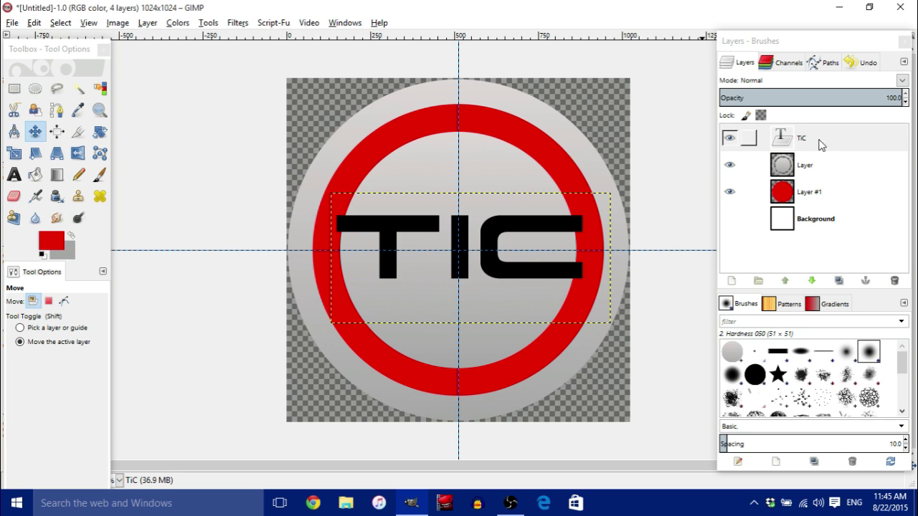
Step: Turn the TIC letters into a selection with Alpha to Selection and delete the text layer
click(806, 142)
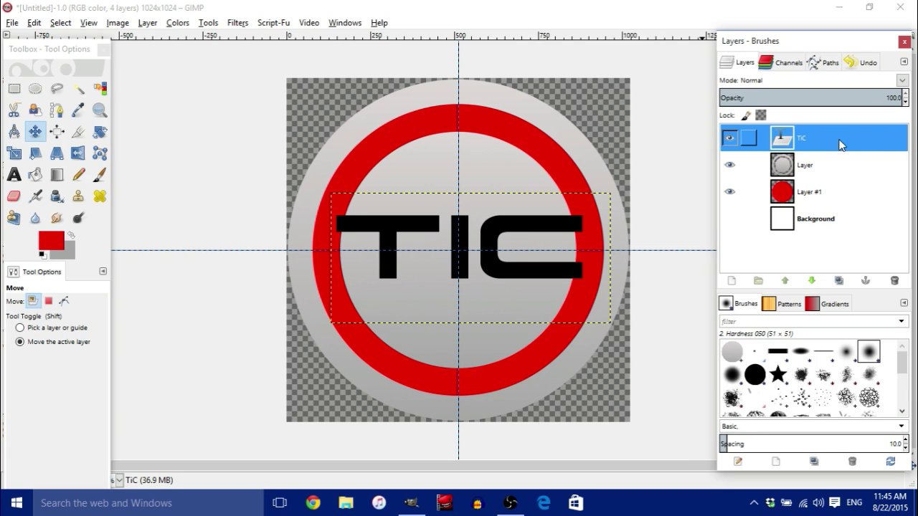
right_click(840, 145)
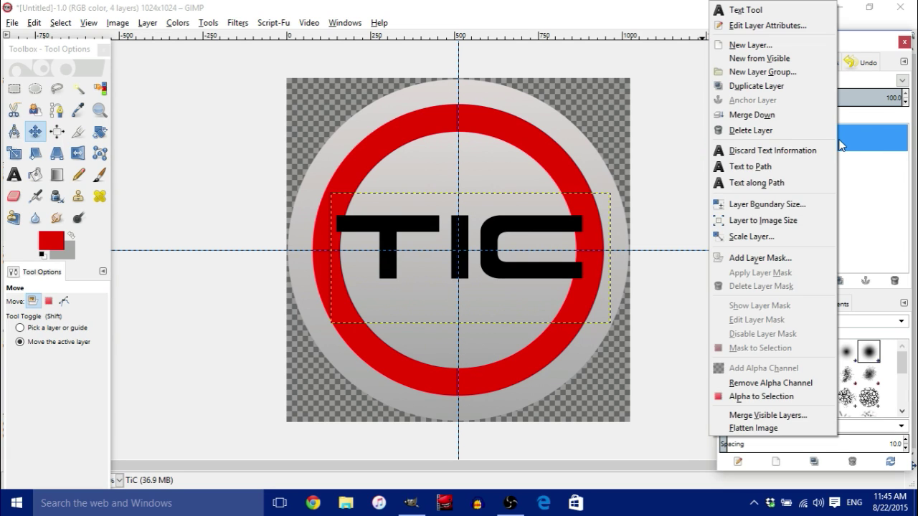
click(788, 396)
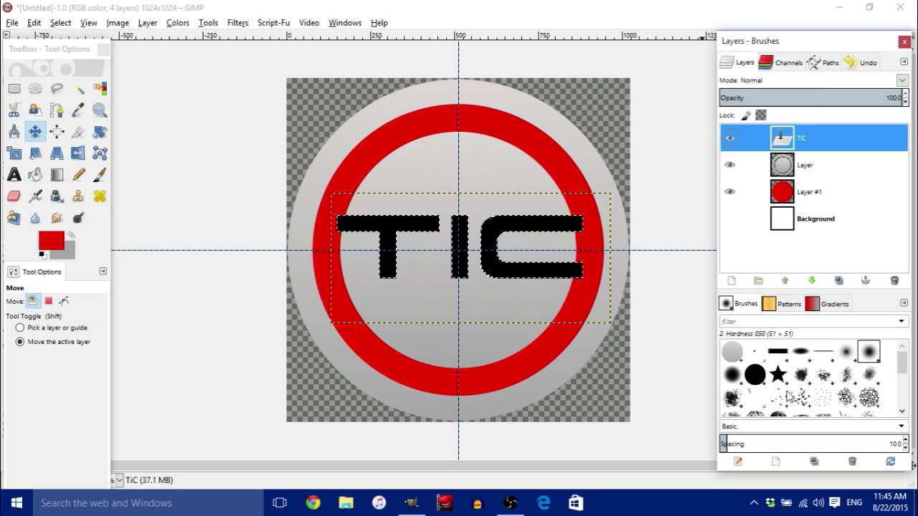
click(895, 283)
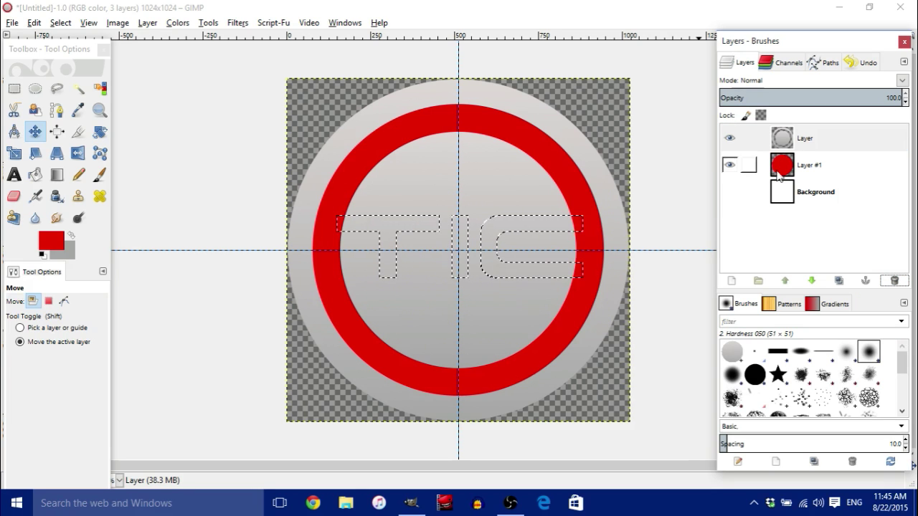
Step: Cut the TIC letter shapes out of the gray disc Layer and clear the selection
click(746, 138)
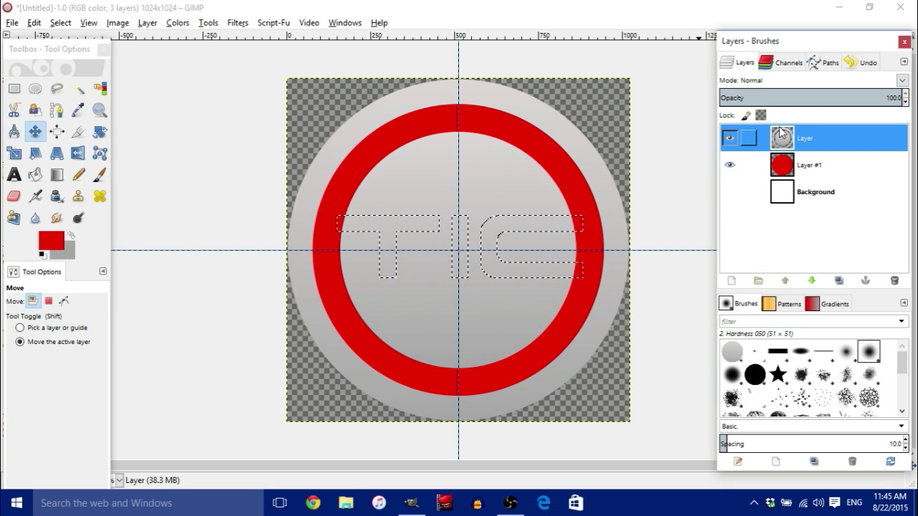
right_click(508, 175)
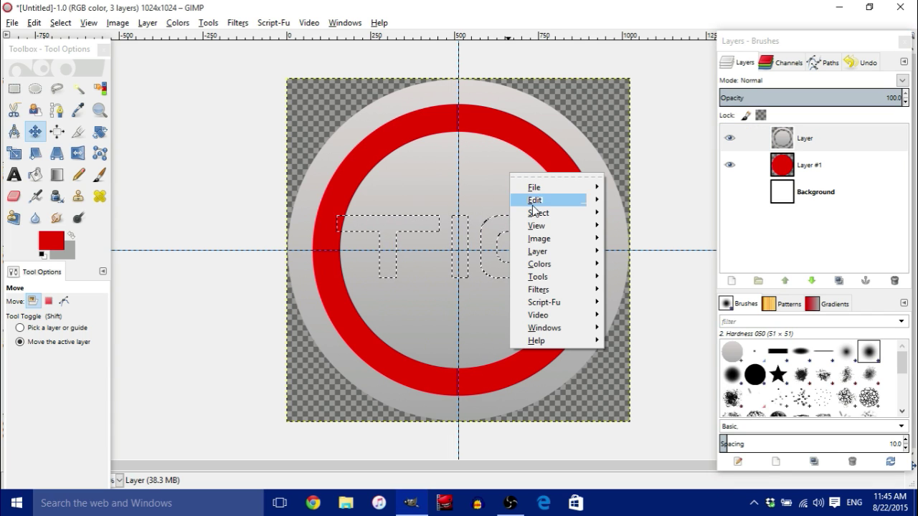
mouse_move(548, 200)
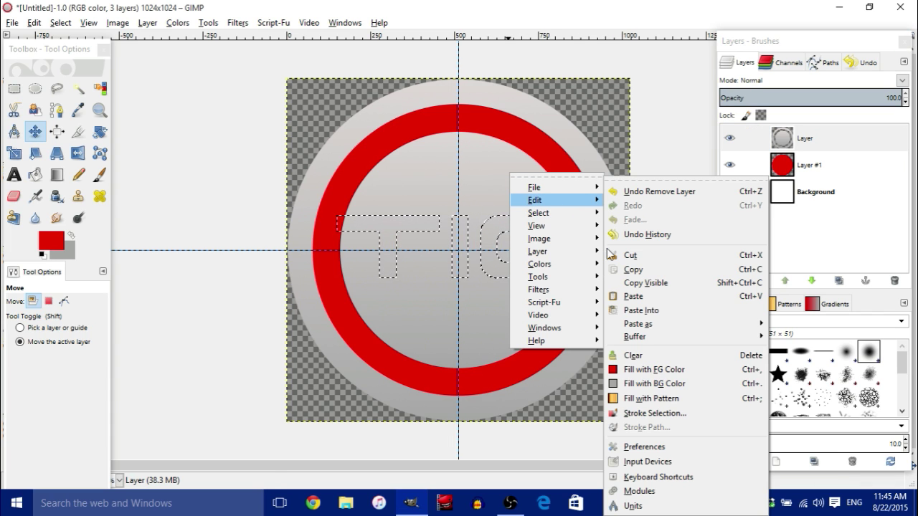
click(668, 251)
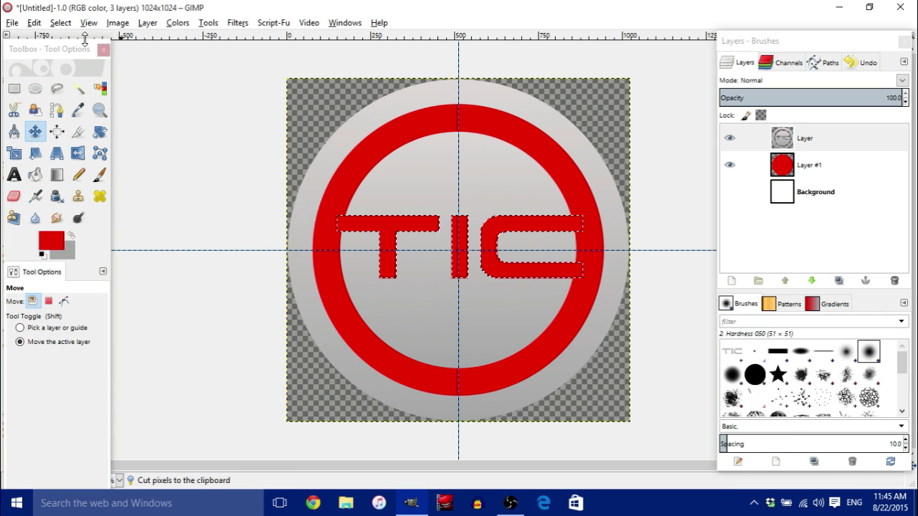
click(62, 23)
click(79, 56)
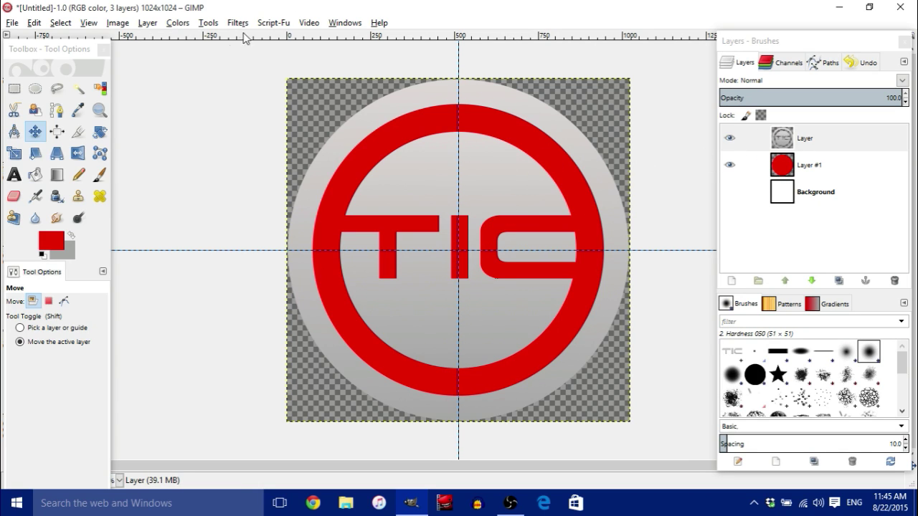
Step: Apply Bevel and Emboss to Layer as an Inner Bevel with depth 15 and shadow opacity 15
click(277, 23)
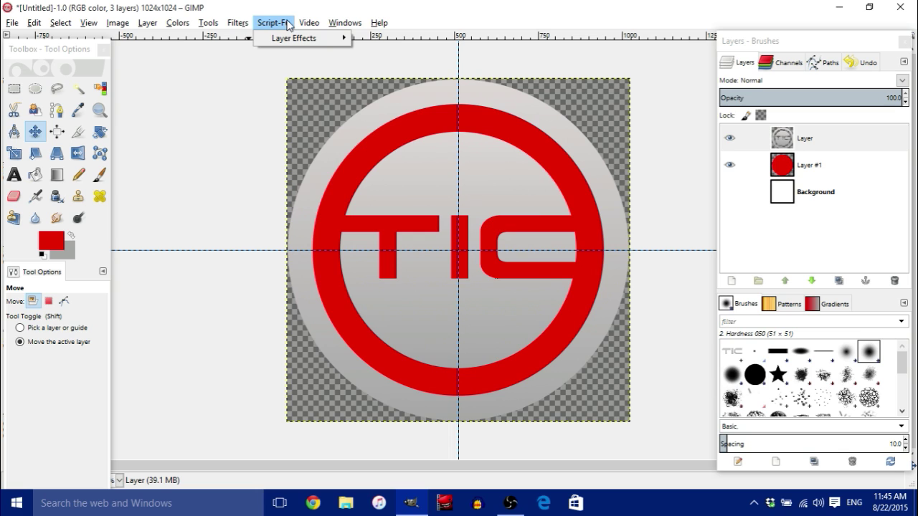
key(Escape)
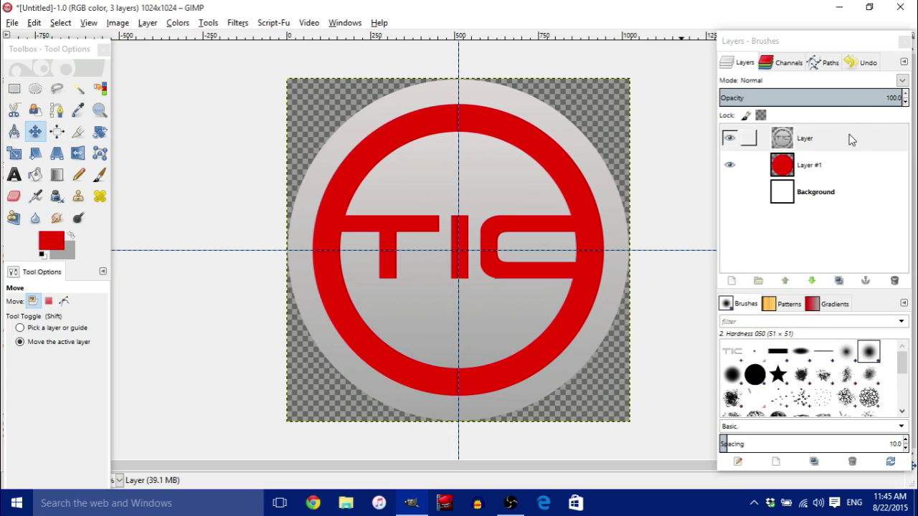
click(818, 137)
click(260, 24)
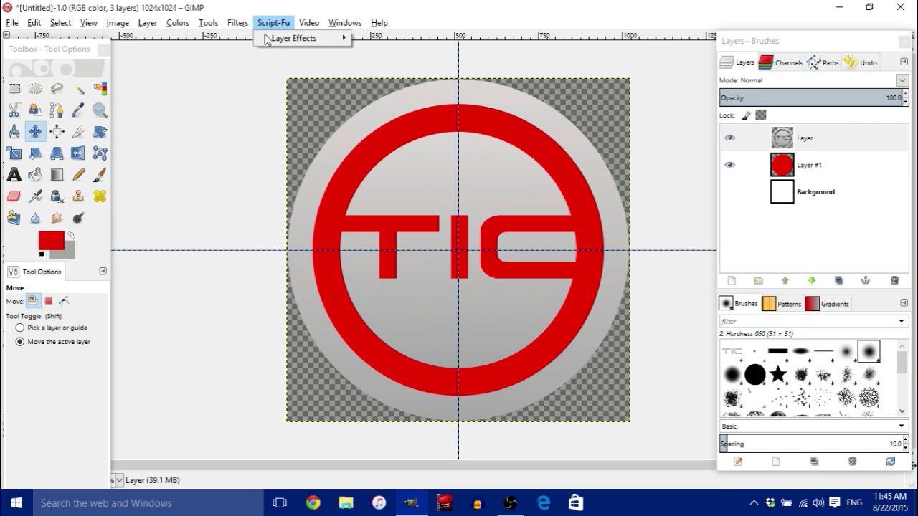
mouse_move(268, 43)
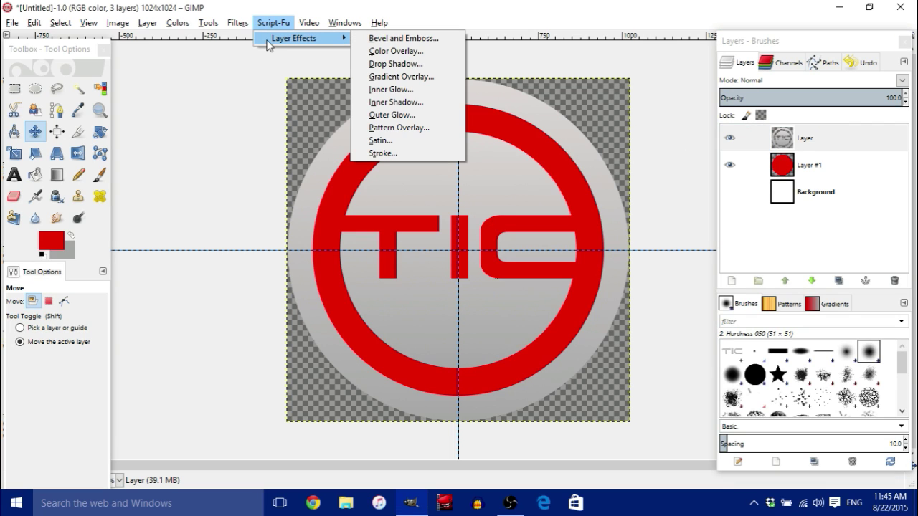
click(373, 38)
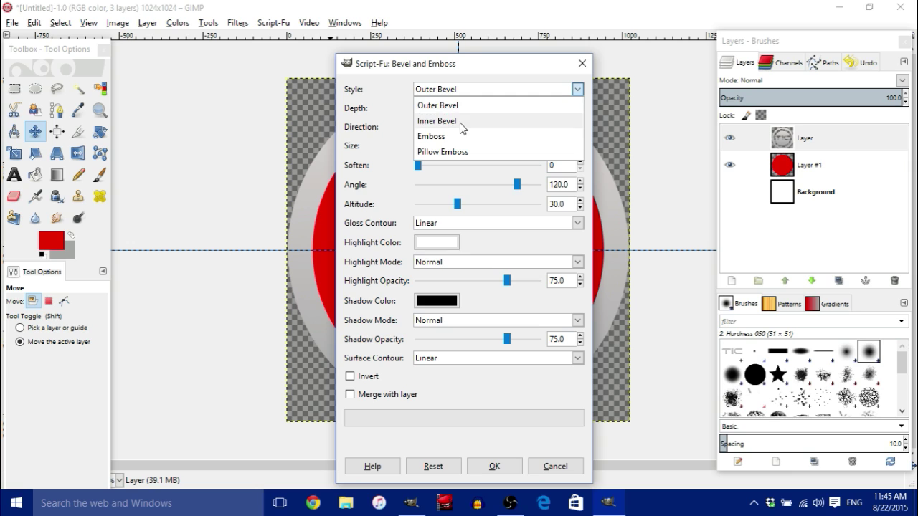
click(461, 121)
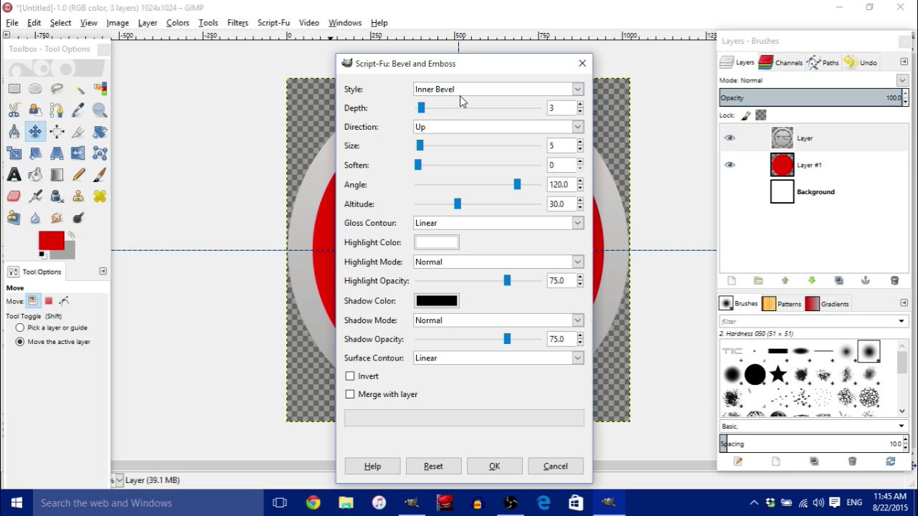
click(581, 106)
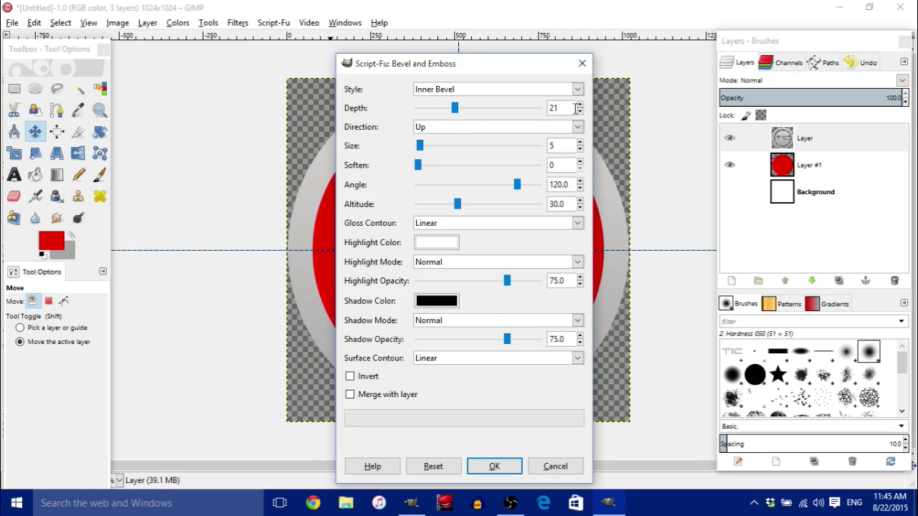
click(579, 113)
click(580, 105)
drag(581, 345, 581, 345)
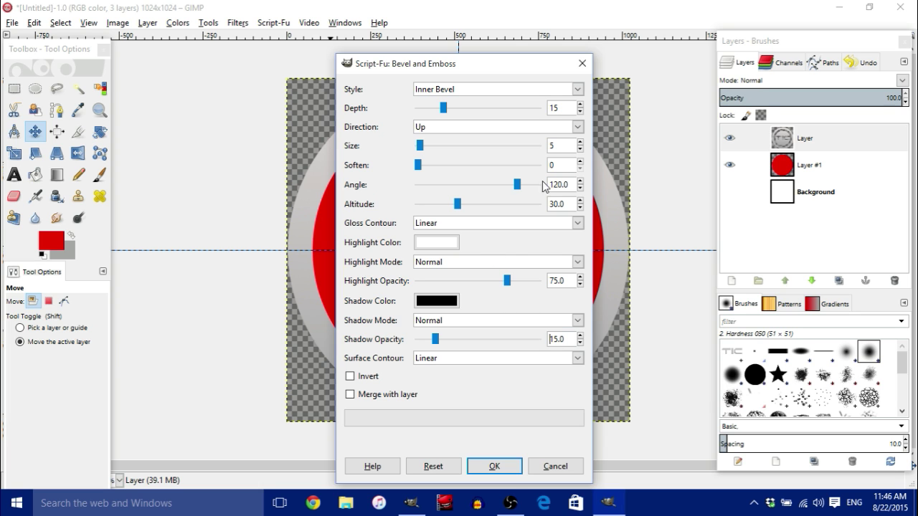
click(513, 467)
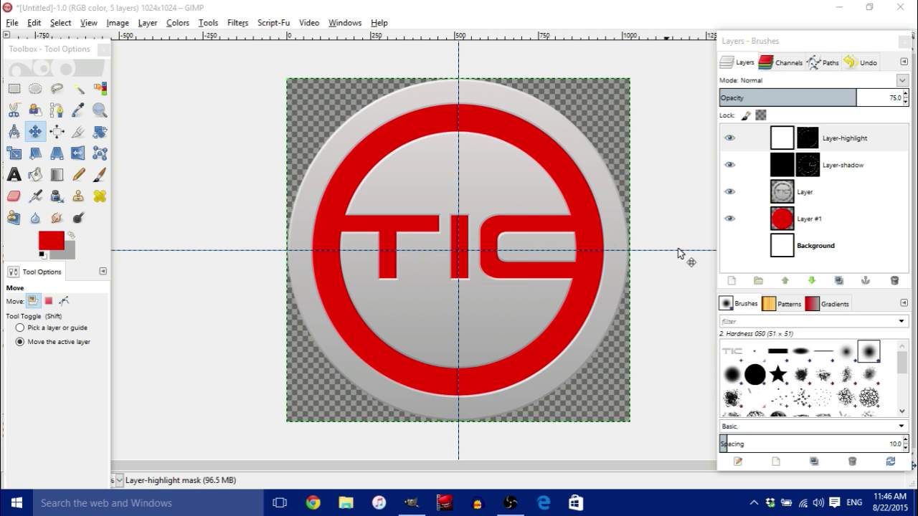
Step: Reset colours to default black and white and duplicate the gray button Layer
click(787, 200)
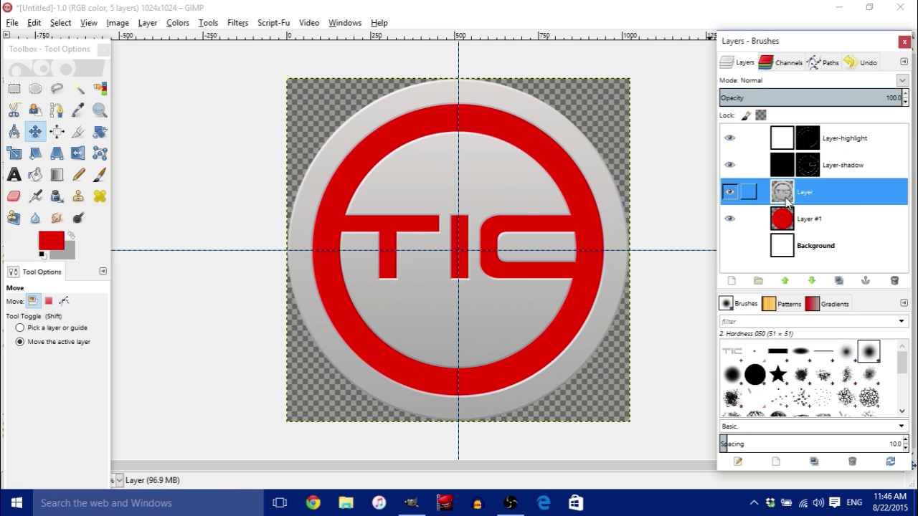
click(44, 253)
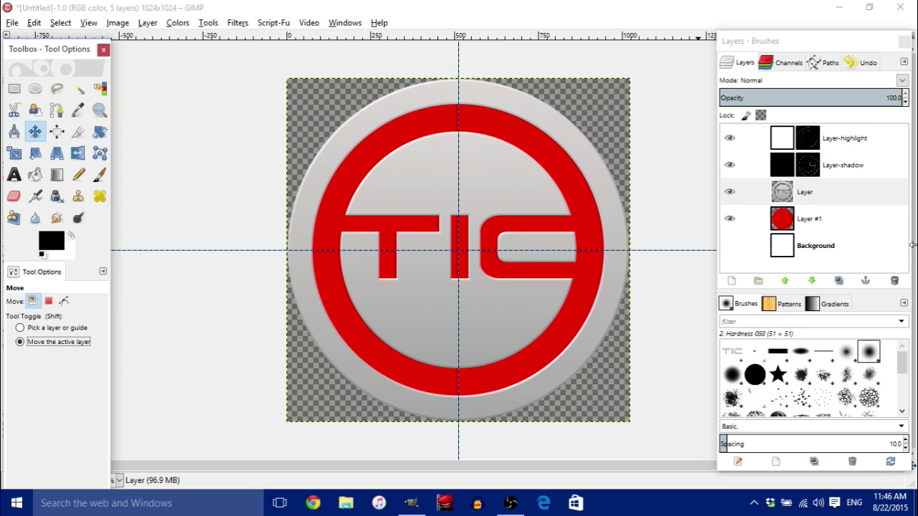
click(722, 195)
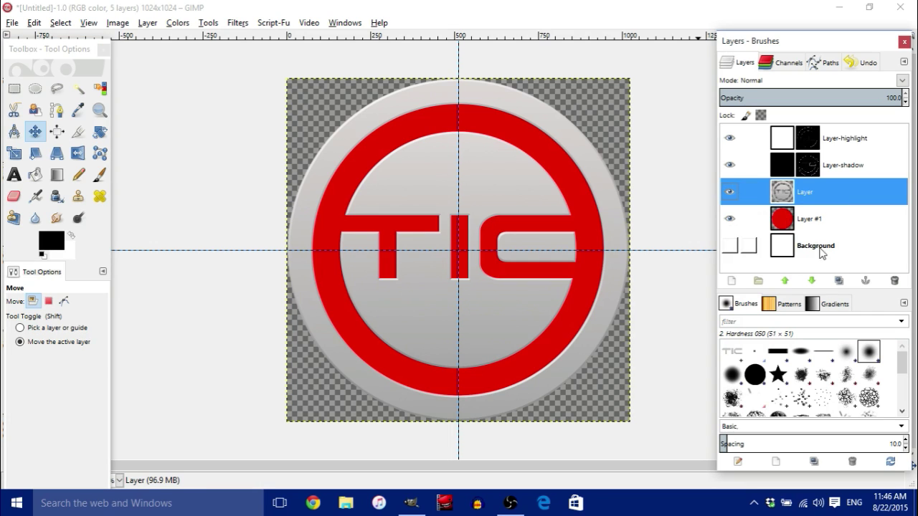
click(840, 283)
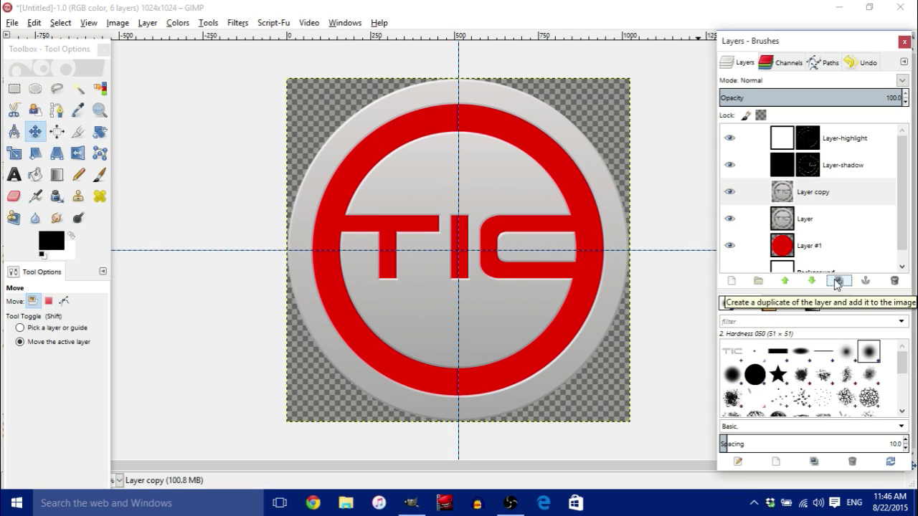
Step: Lock alpha on the original Layer, fill it with black, then unlock its alpha
click(826, 198)
click(814, 227)
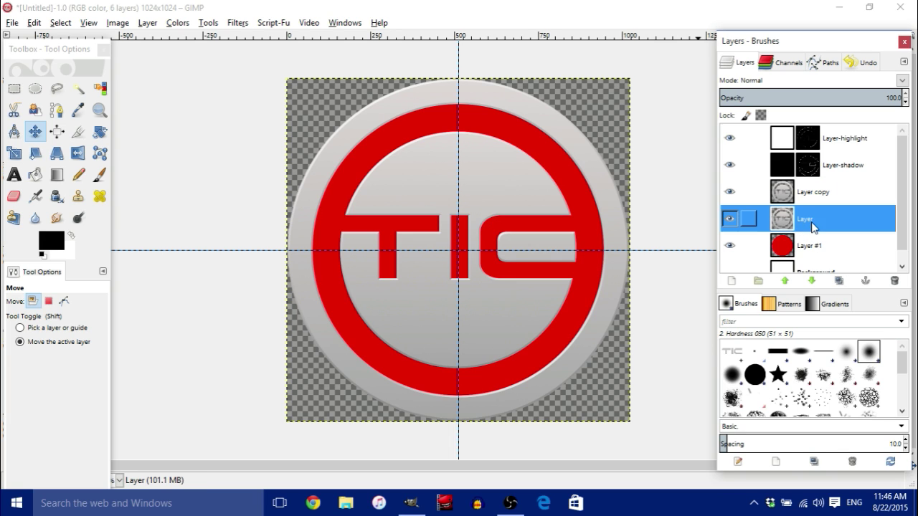
click(762, 114)
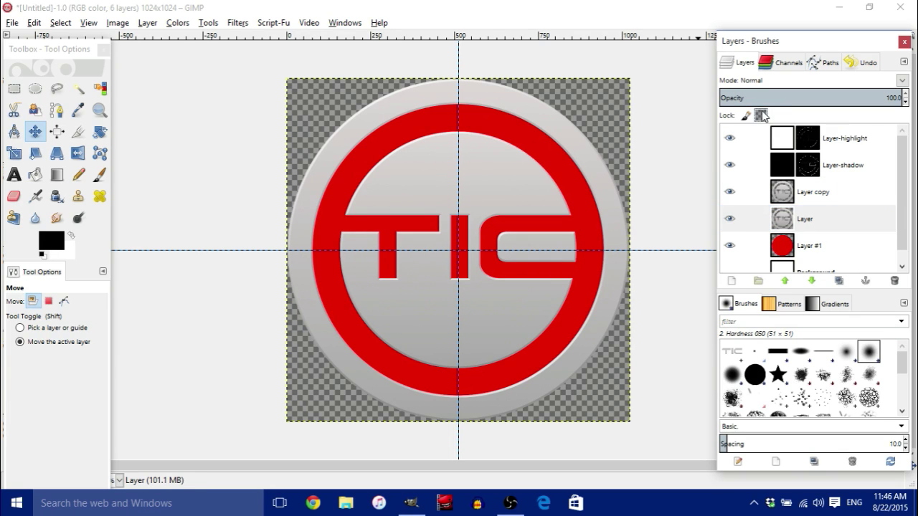
right_click(506, 179)
mouse_move(521, 205)
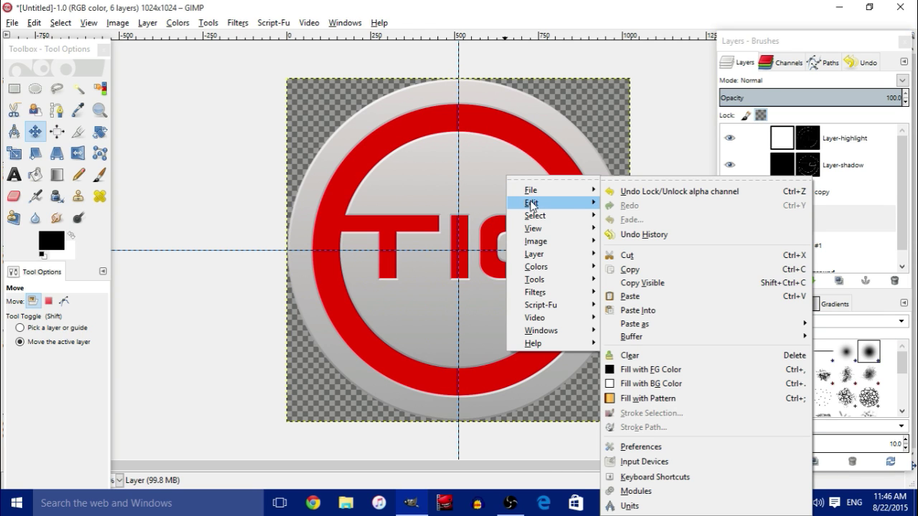
click(649, 371)
click(794, 223)
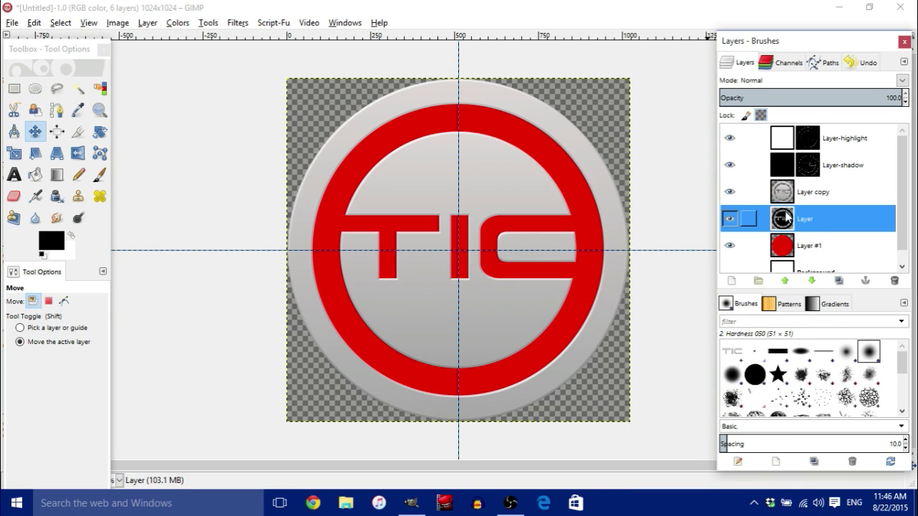
click(761, 115)
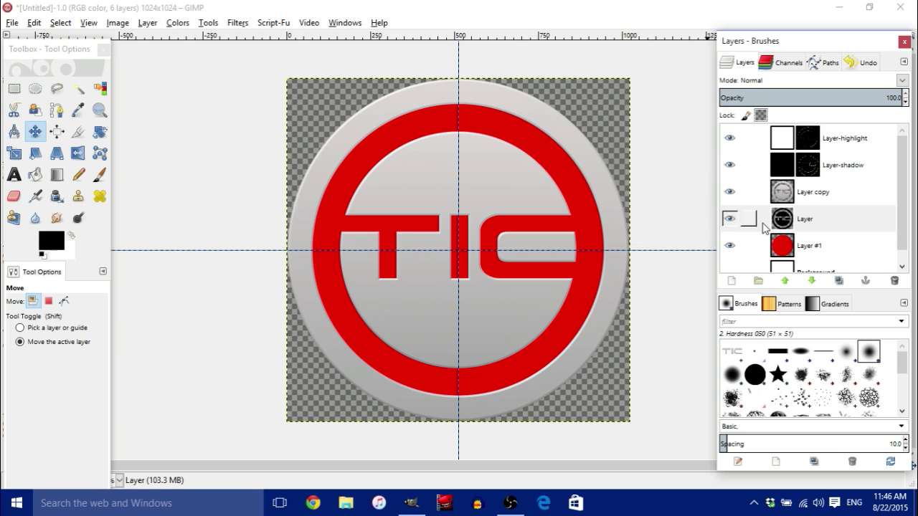
Step: Apply a Gaussian Blur with radius 20 to the black Layer
click(823, 226)
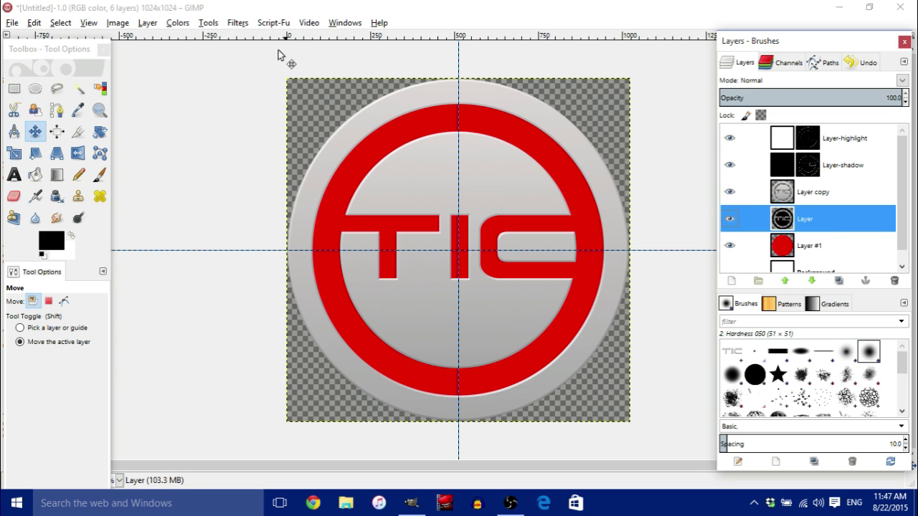
click(242, 23)
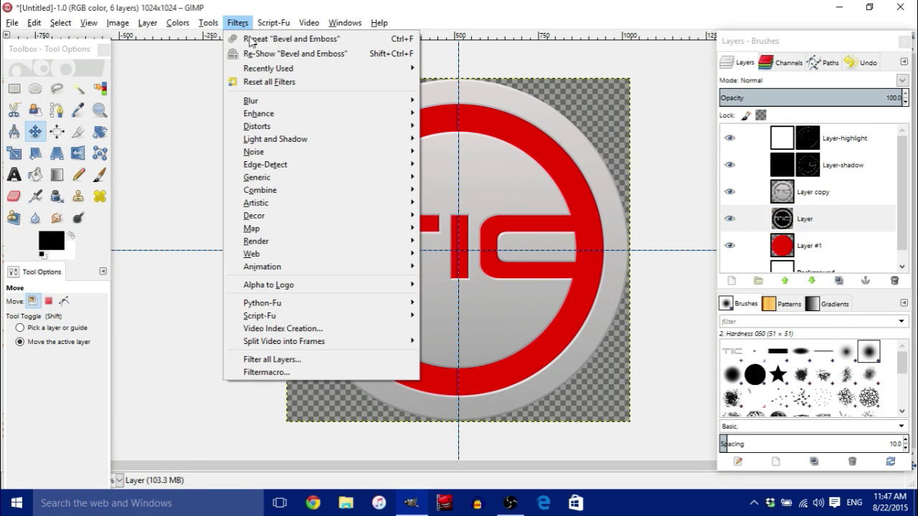
mouse_move(254, 101)
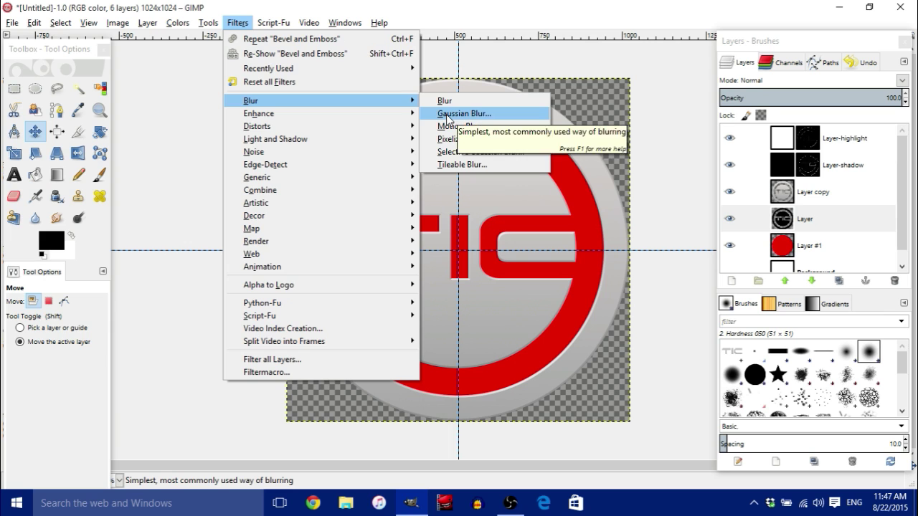
click(475, 114)
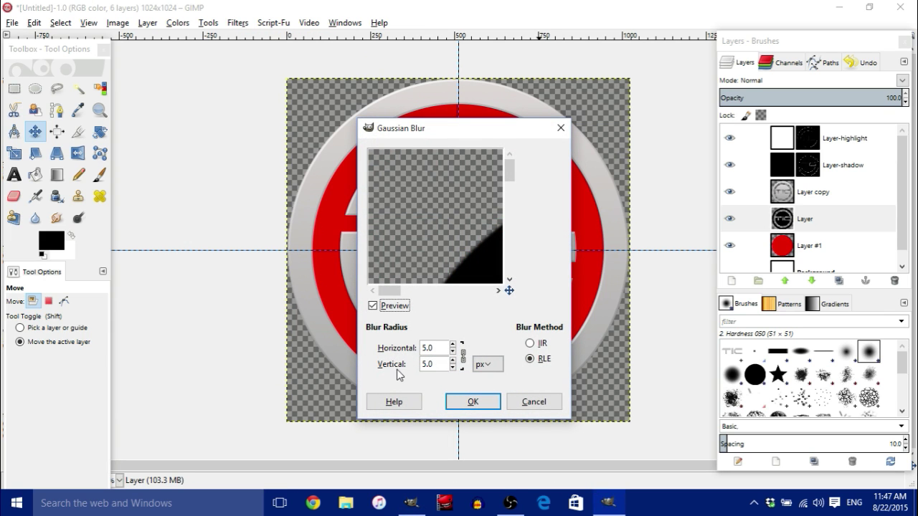
drag(452, 345, 453, 344)
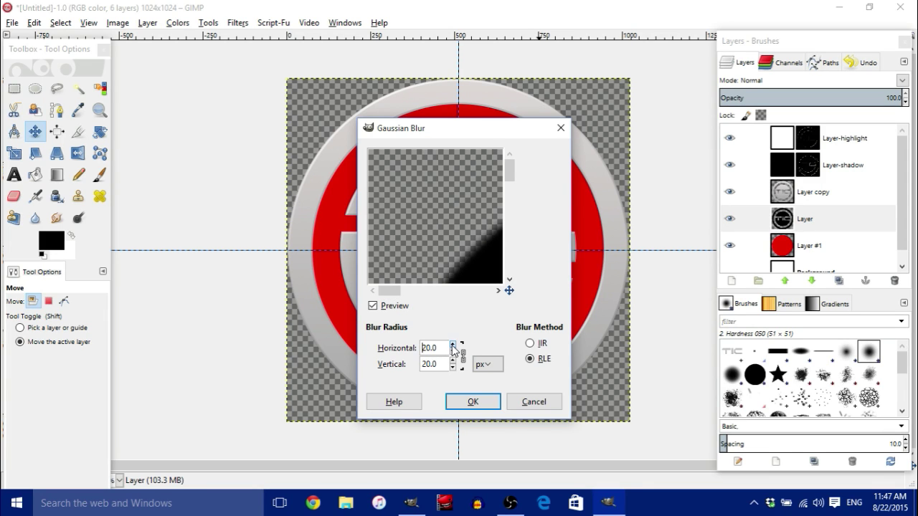
click(470, 403)
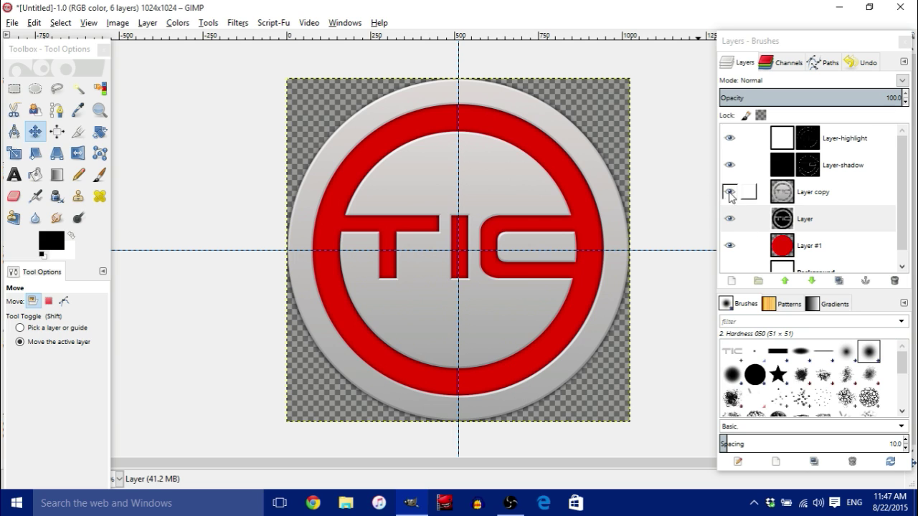
Step: Add a new transparent layer, Layer #2, above Layer copy
click(733, 224)
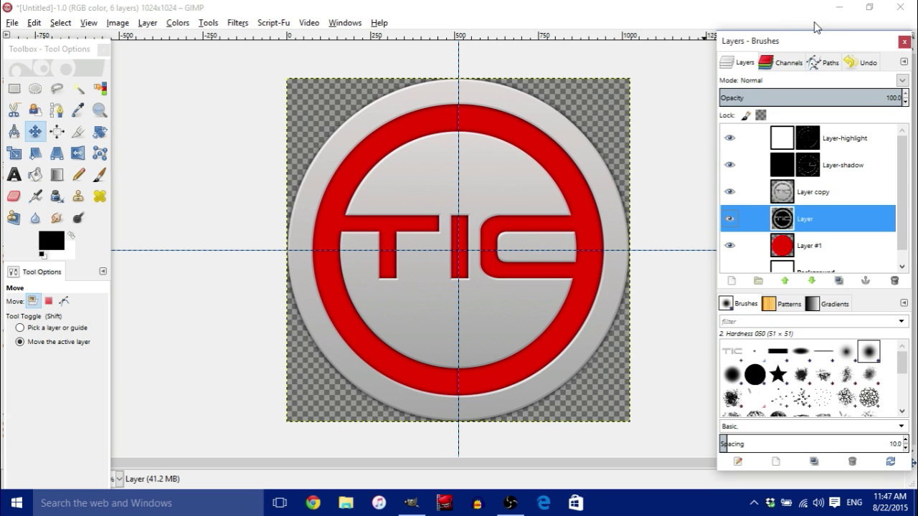
key(Page_Up)
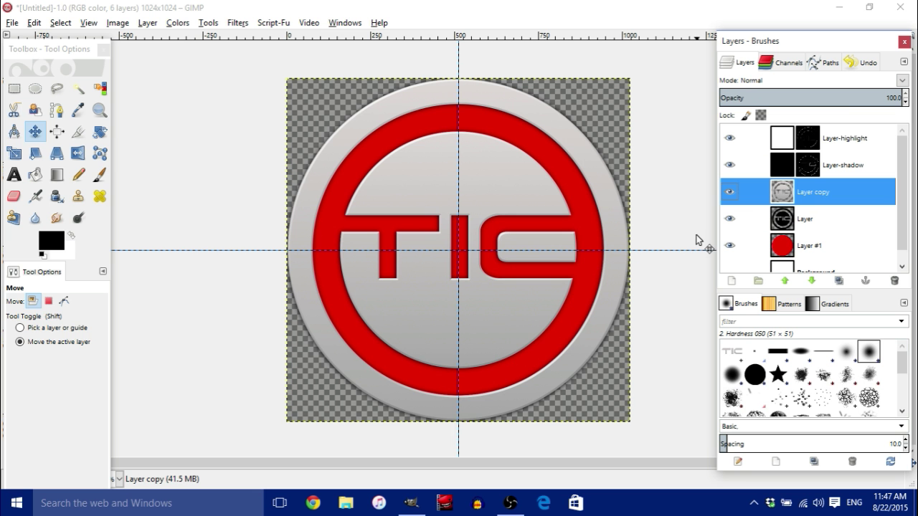
click(733, 280)
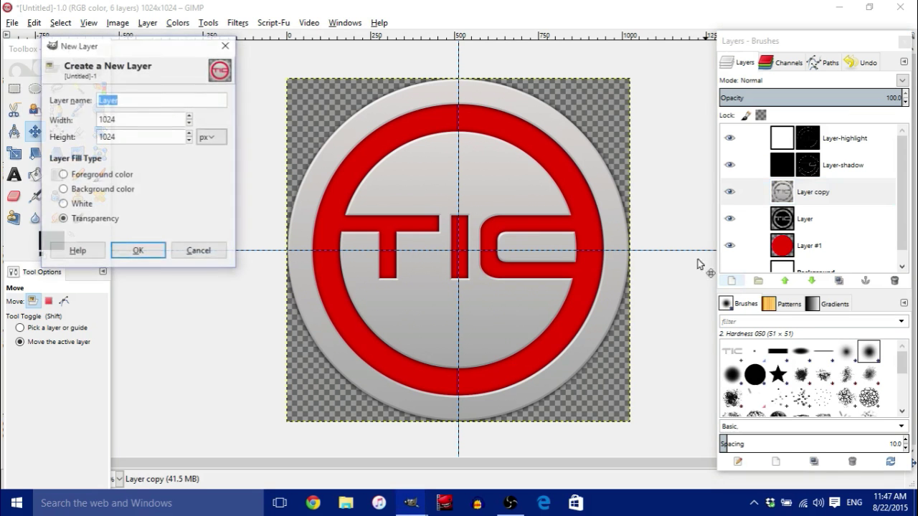
click(138, 251)
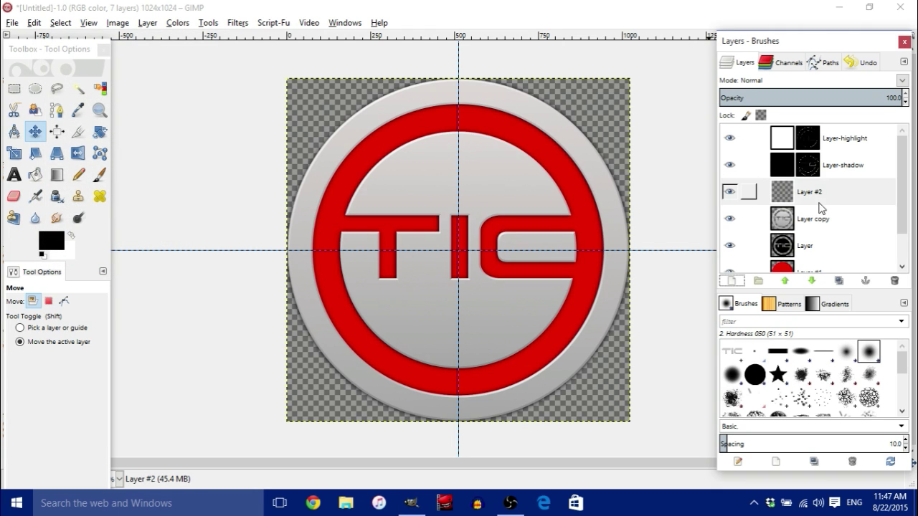
Step: Draw a radial white FG to Transparent gradient on Layer #2 across the button's lower right
click(753, 191)
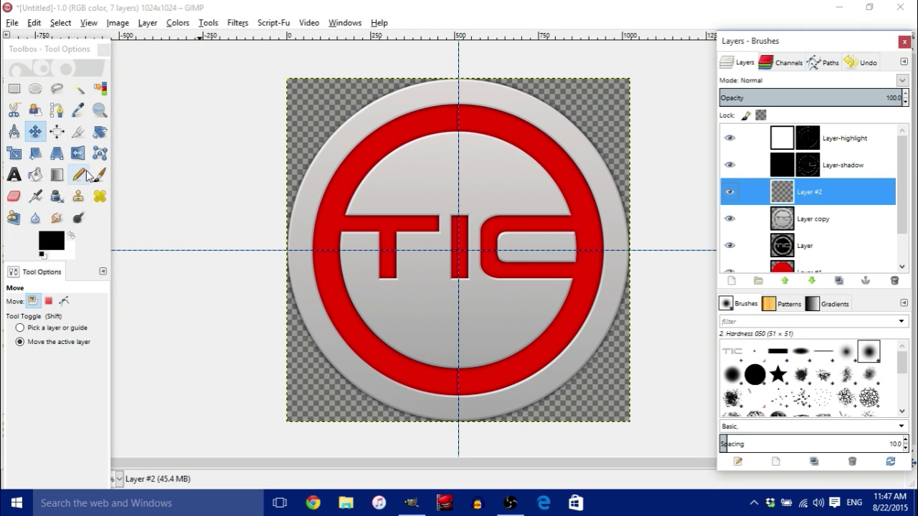
click(57, 174)
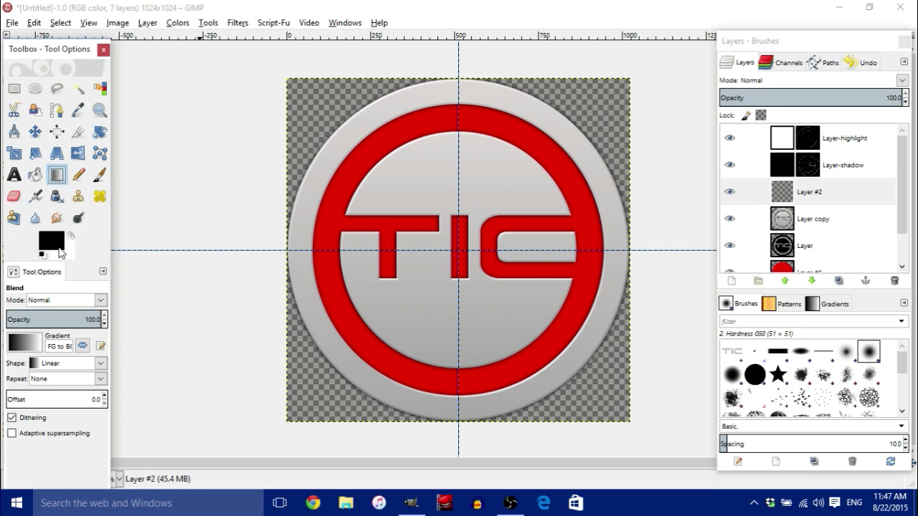
click(71, 237)
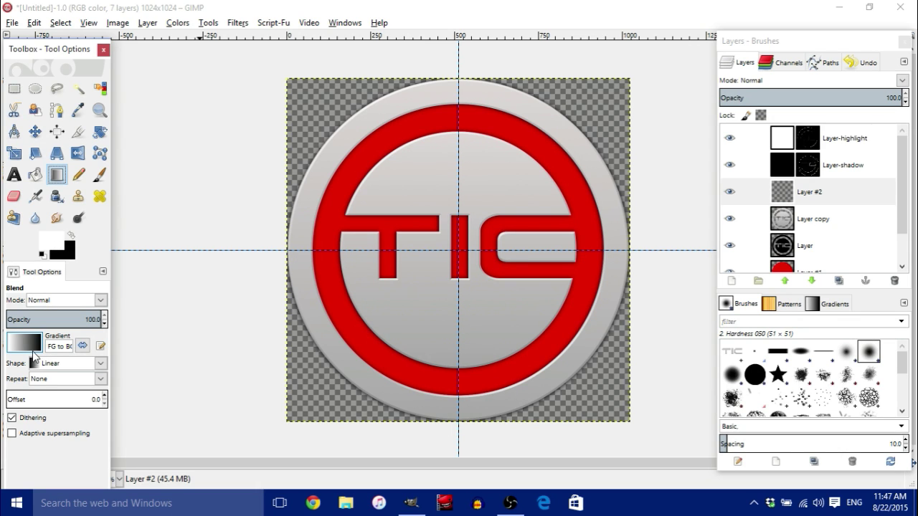
click(35, 347)
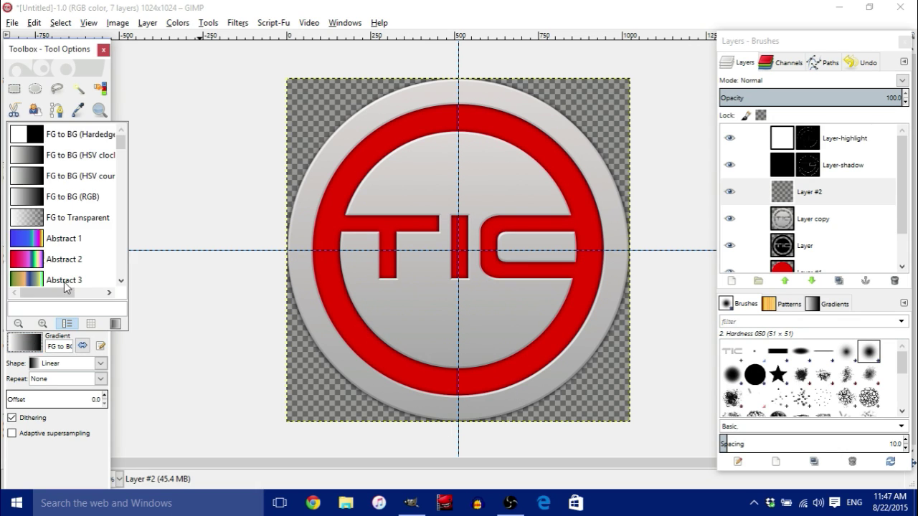
click(61, 223)
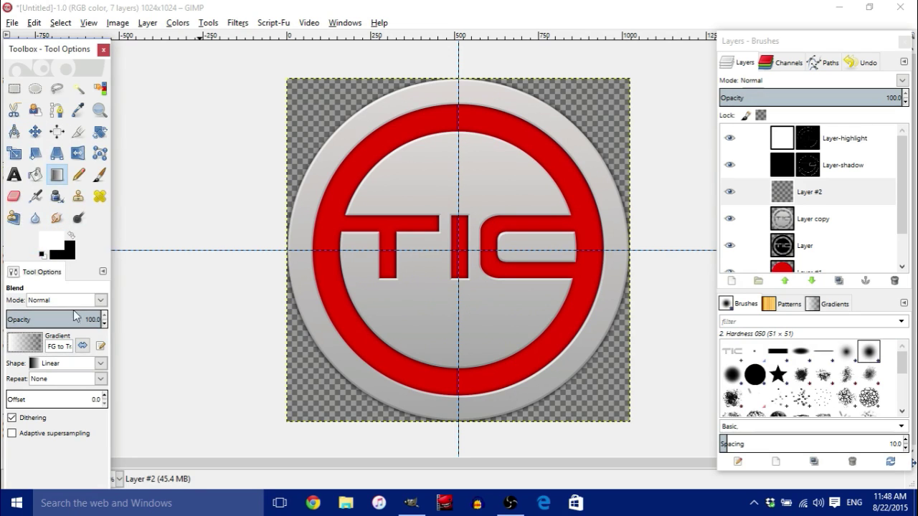
click(102, 363)
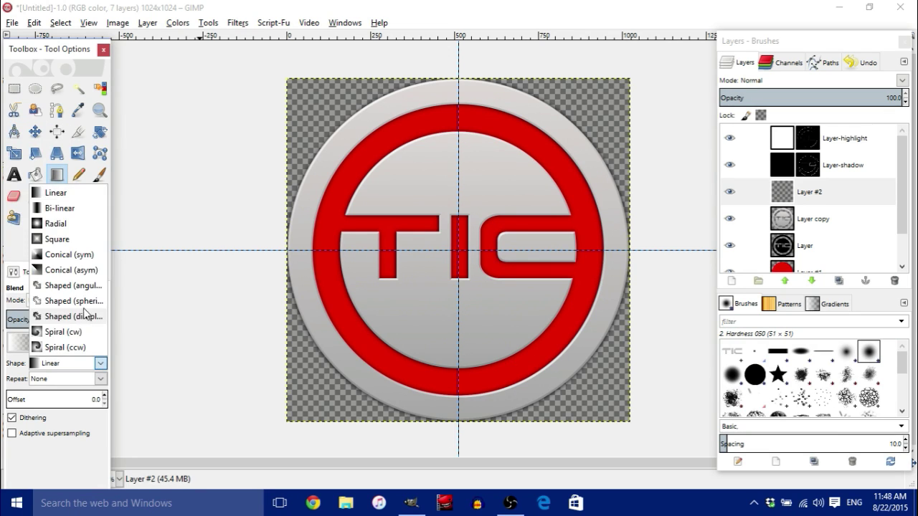
click(66, 224)
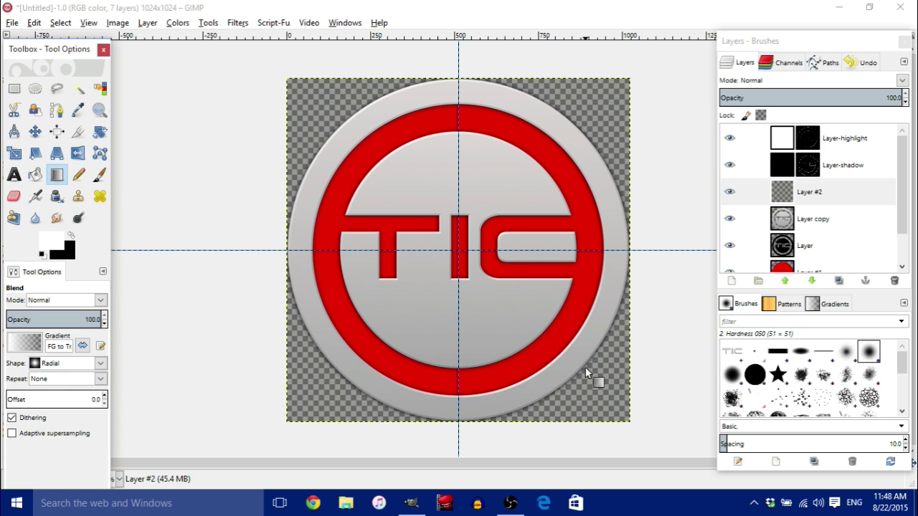
drag(585, 368, 428, 189)
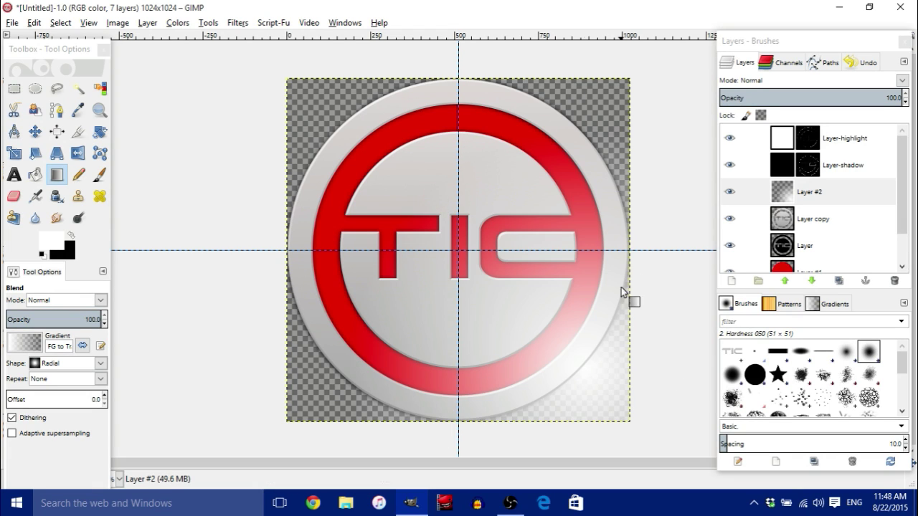
Step: Set Layer #2 to Overlay mode and toggle its visibility to compare the shading
click(903, 80)
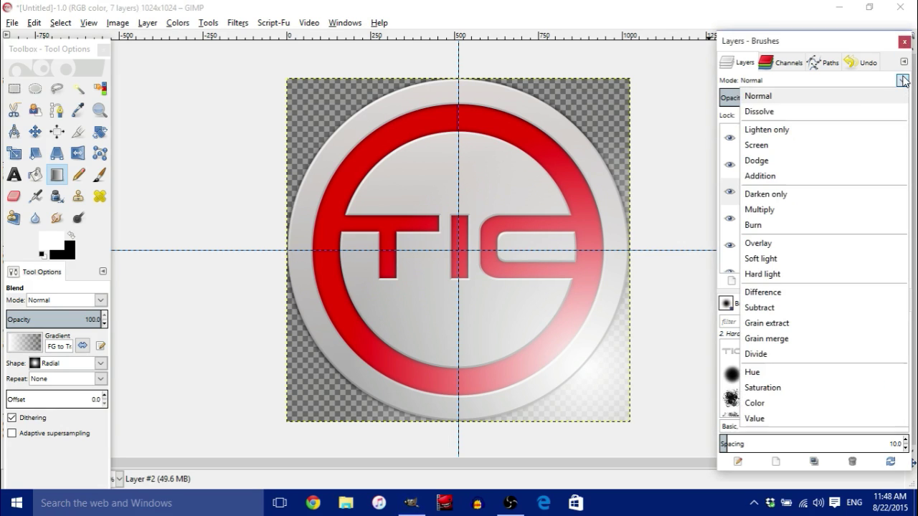
click(793, 242)
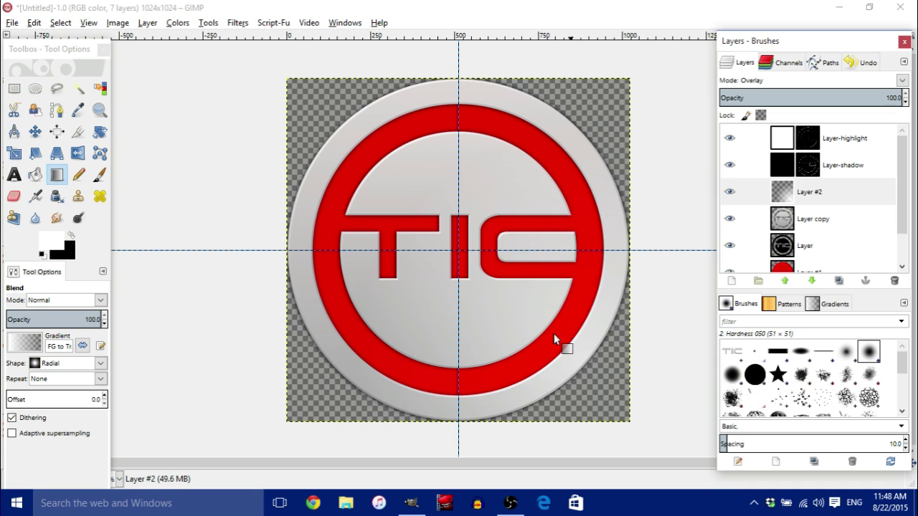
click(730, 192)
click(729, 192)
click(730, 192)
click(729, 192)
click(729, 192)
click(729, 194)
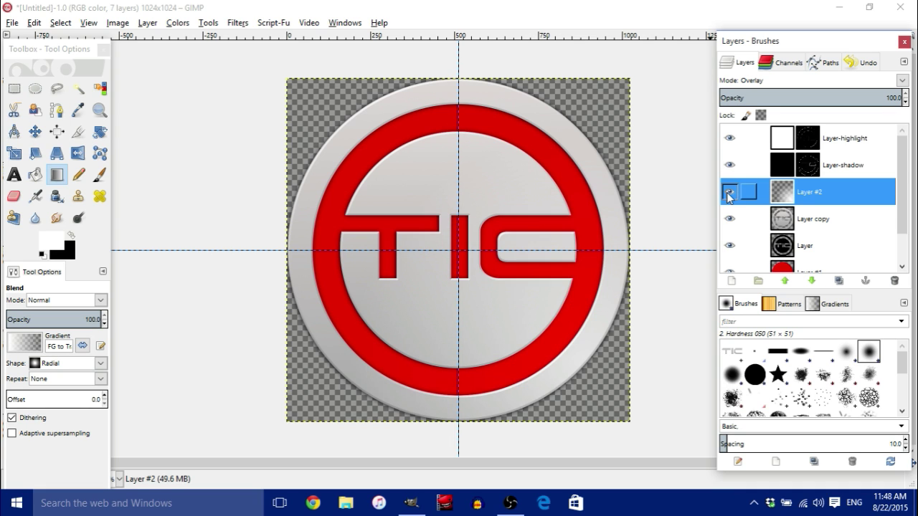
Step: Create a new transparent Layer #3 above Layer-highlight at the top of the stack
click(856, 149)
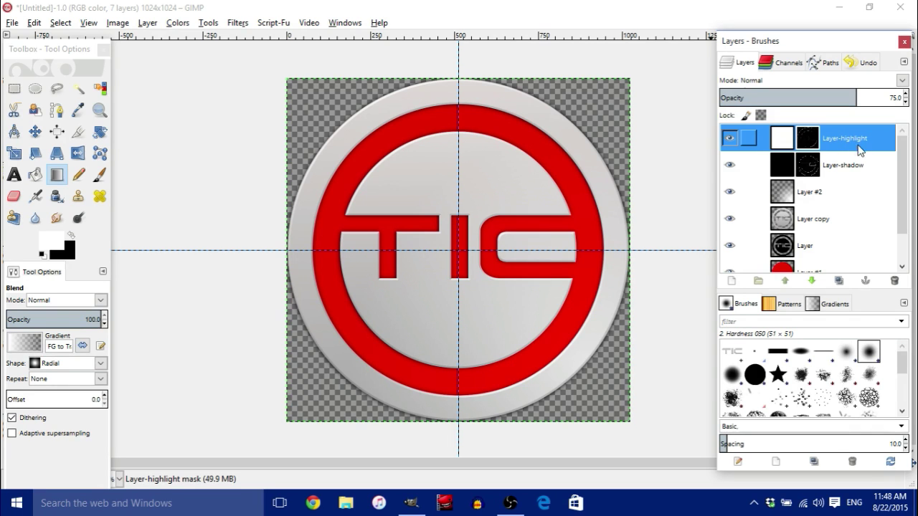
click(731, 280)
click(152, 267)
click(800, 143)
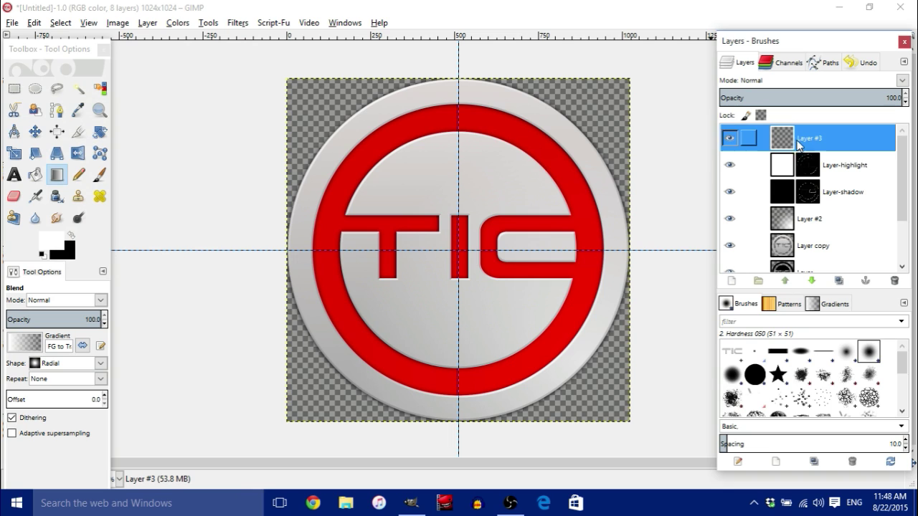
Step: Select a wide free-aspect ellipse over the button's upper half, not expanding from centre
click(36, 89)
click(12, 349)
click(24, 366)
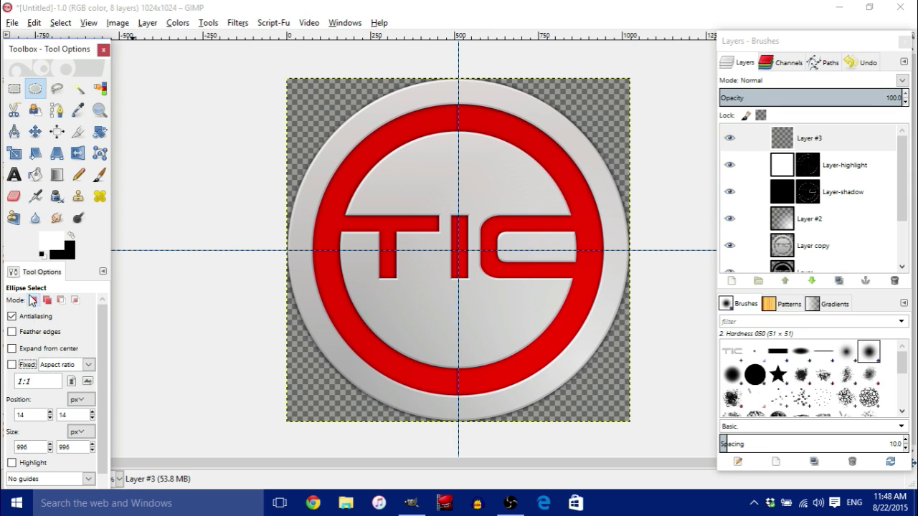
drag(232, 55, 709, 257)
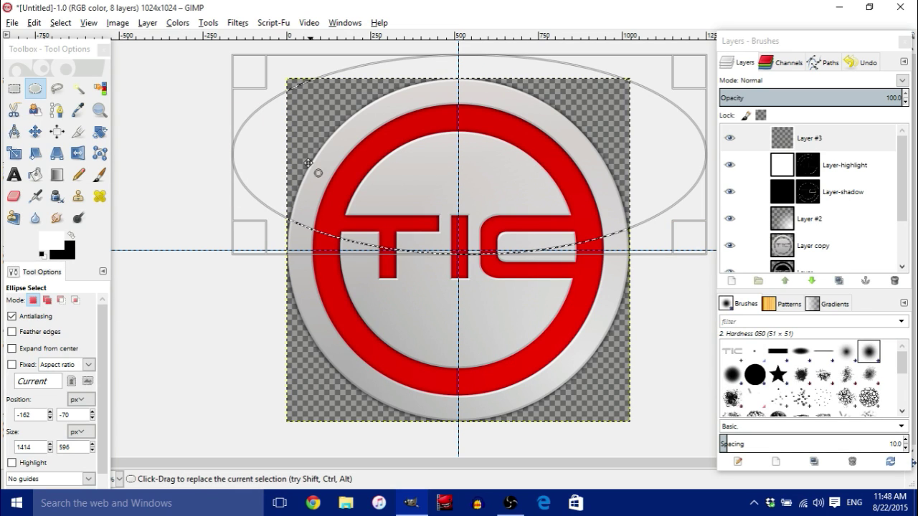
click(59, 177)
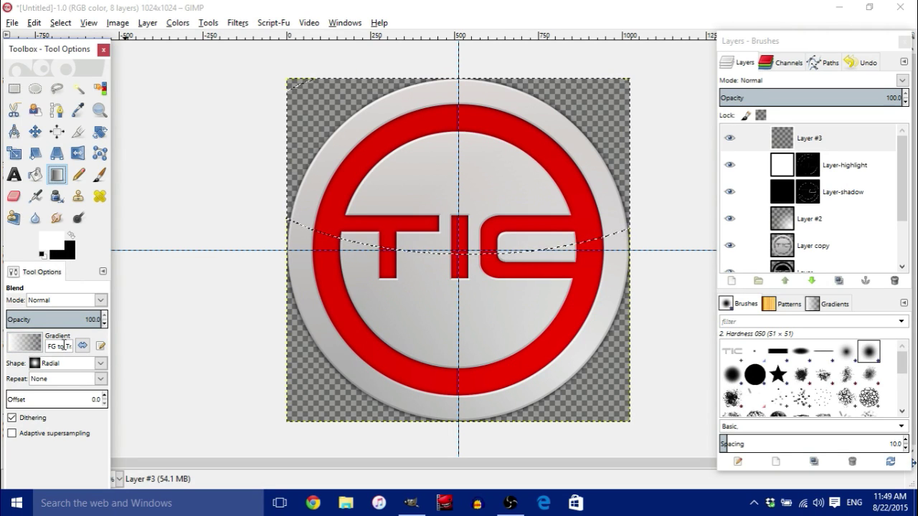
Step: Fill the ellipse with a linear gradient fading downward from the top
click(104, 363)
click(65, 190)
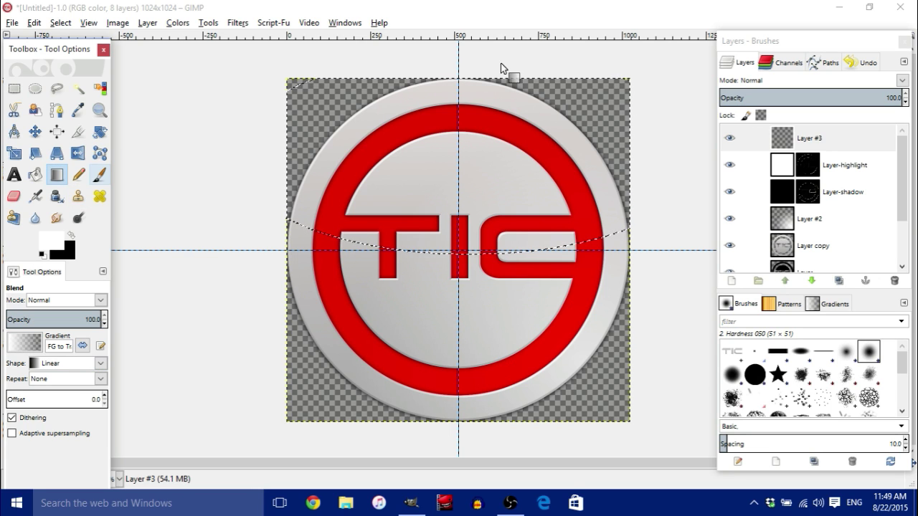
click(461, 50)
drag(461, 49, 458, 293)
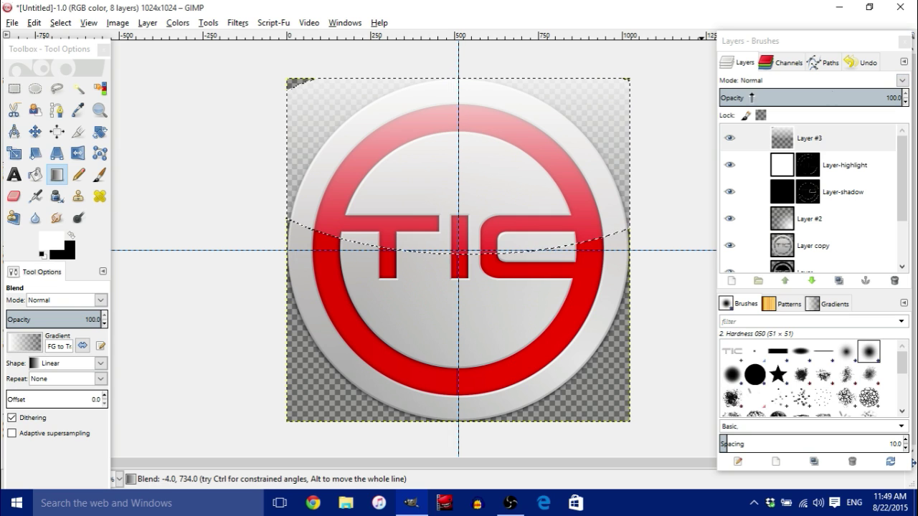
Step: Set Layer #3 to Overlay, clear the selection, and toggle Layers #2 and #3 to compare
click(901, 81)
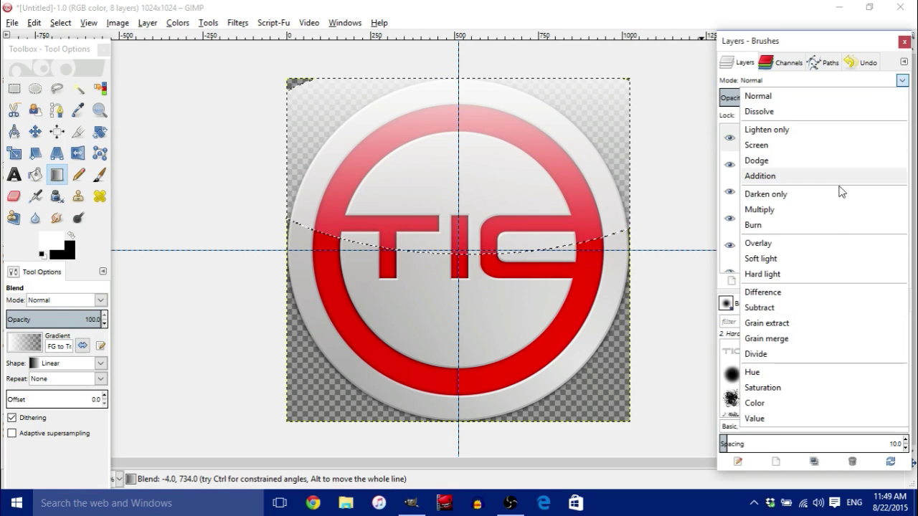
click(829, 245)
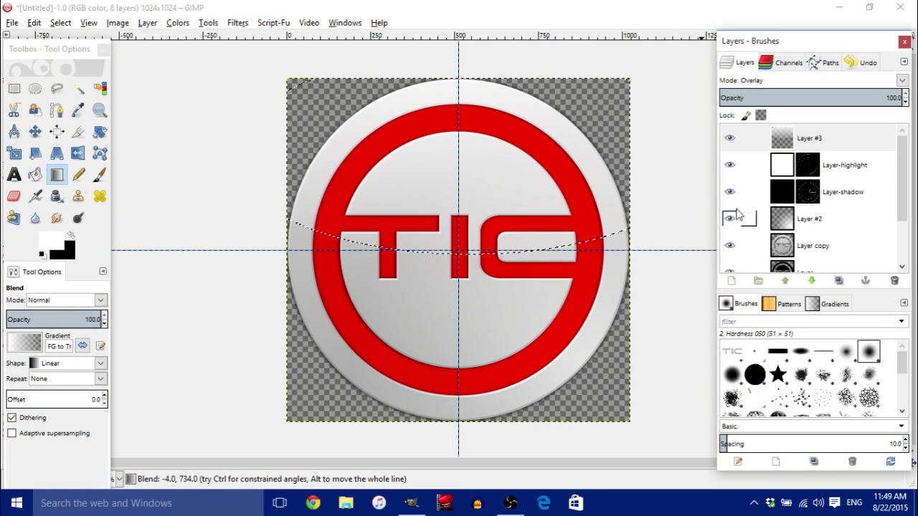
click(62, 22)
click(67, 56)
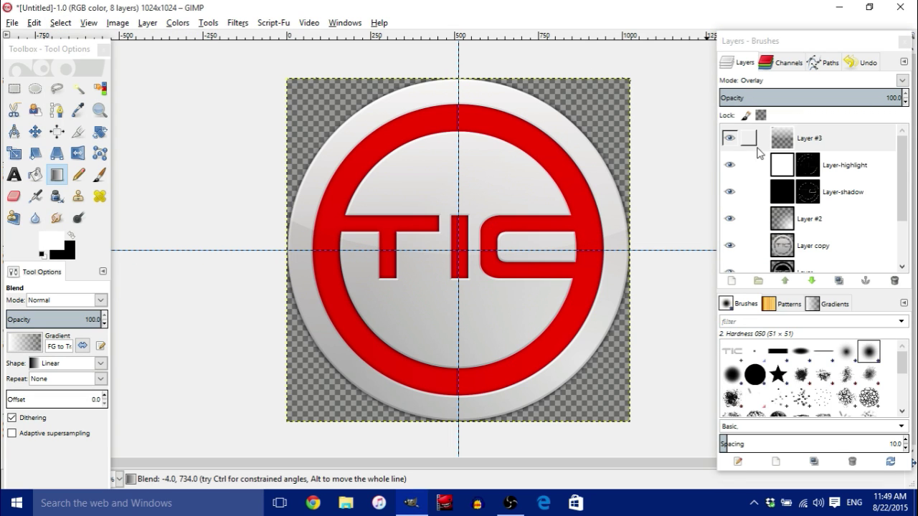
click(728, 145)
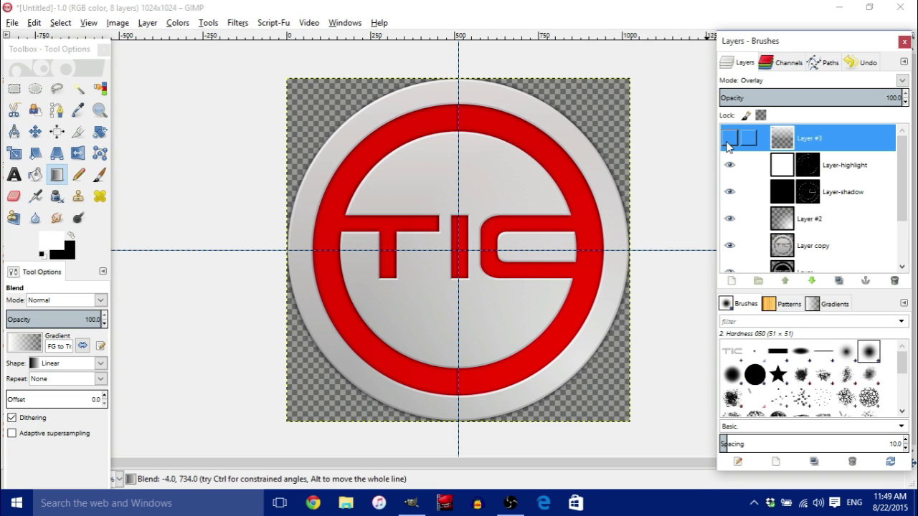
click(728, 139)
click(730, 222)
click(730, 219)
click(730, 138)
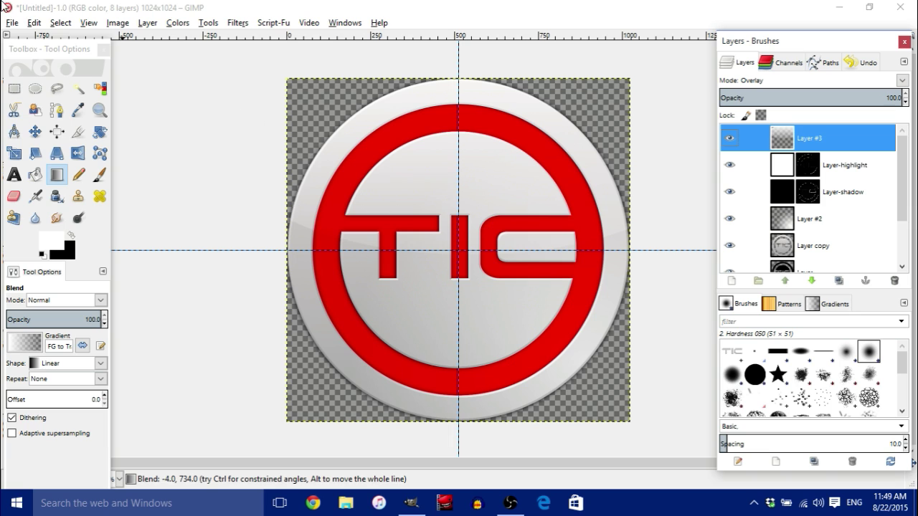
Step: Export the button as Example.jpg at quality 90 into Pictures, then close discarding changes
click(13, 23)
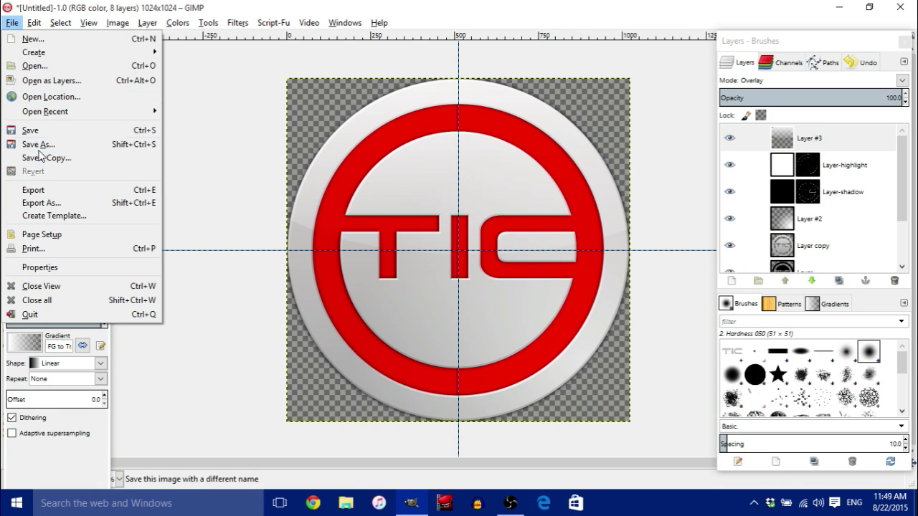
click(44, 204)
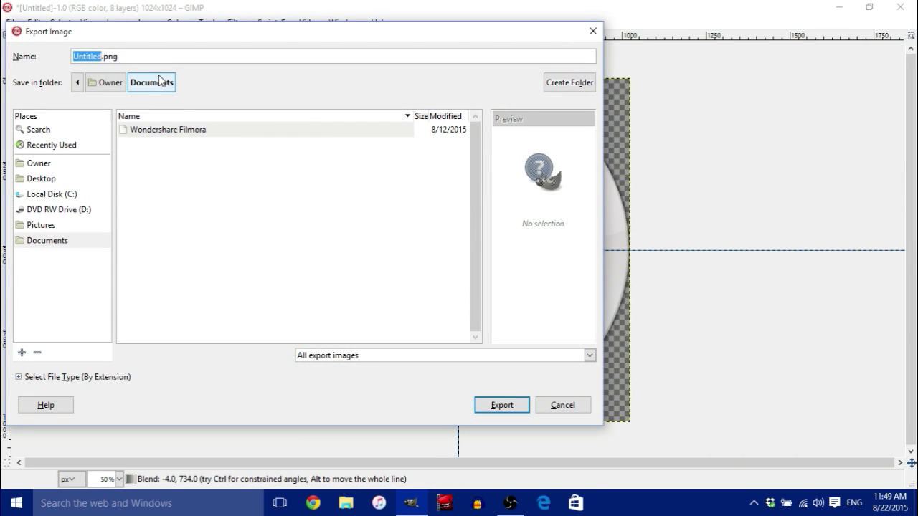
key(BackSpace)
key(Delete)
key(Delete)
key(Delete)
key(Delete)
text(g)
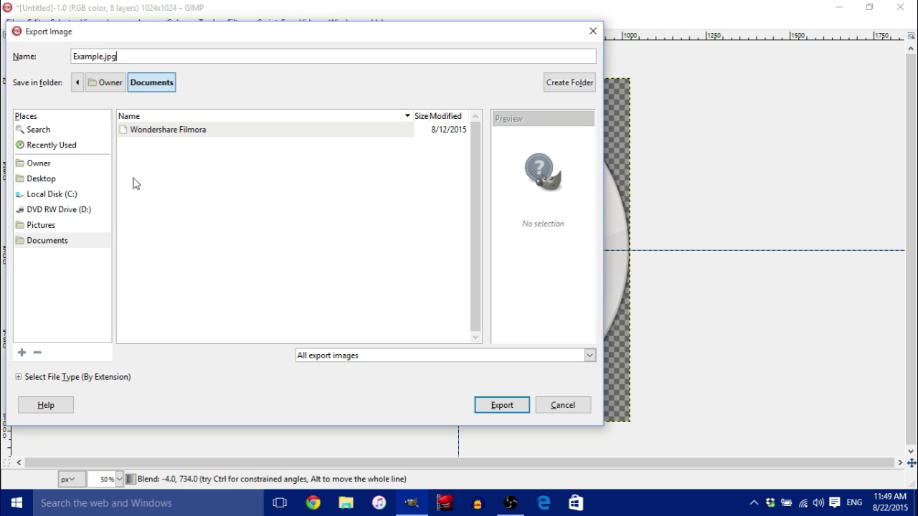
click(41, 225)
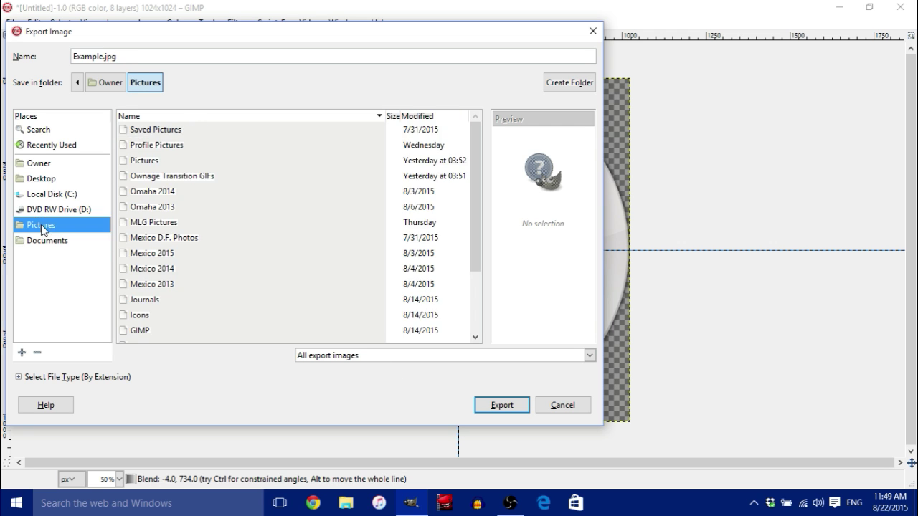
click(511, 406)
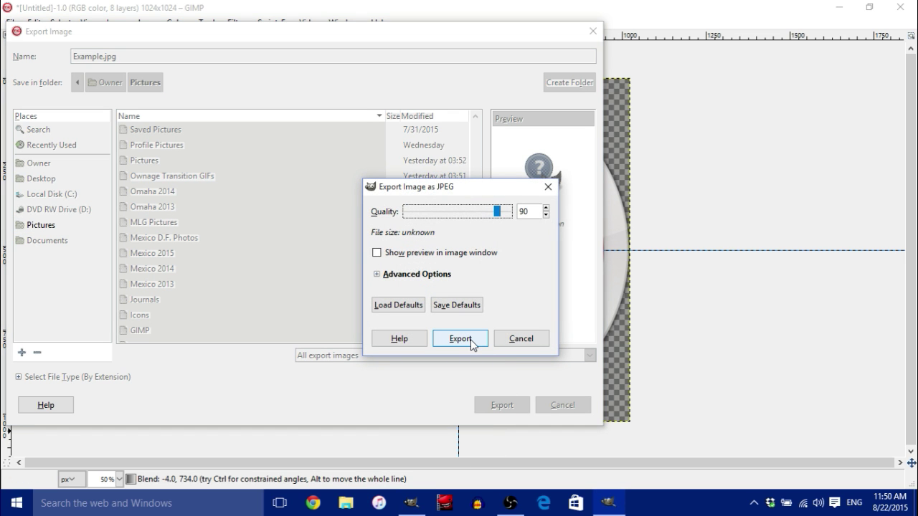
click(471, 341)
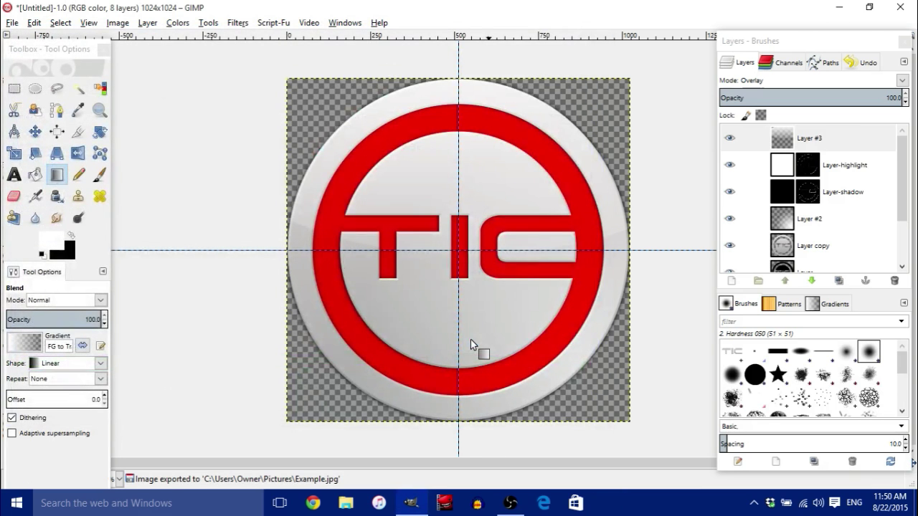
click(900, 6)
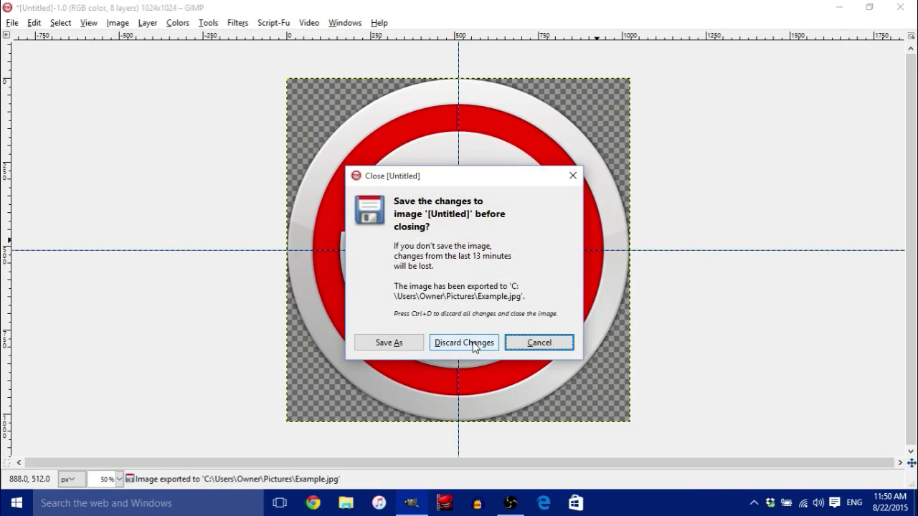
click(474, 345)
Step: Quit GIMP, view Example from Pictures in File Explorer, then close the viewer and Explorer
click(899, 10)
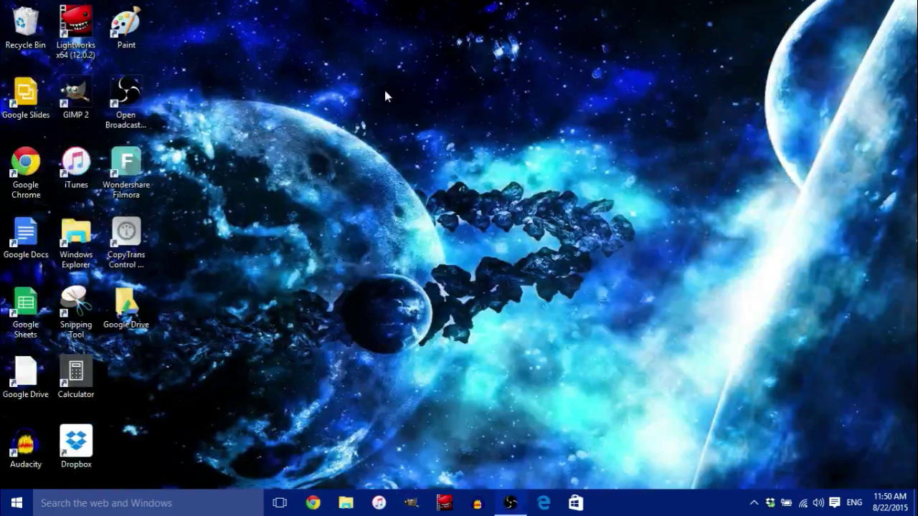
double_click(76, 240)
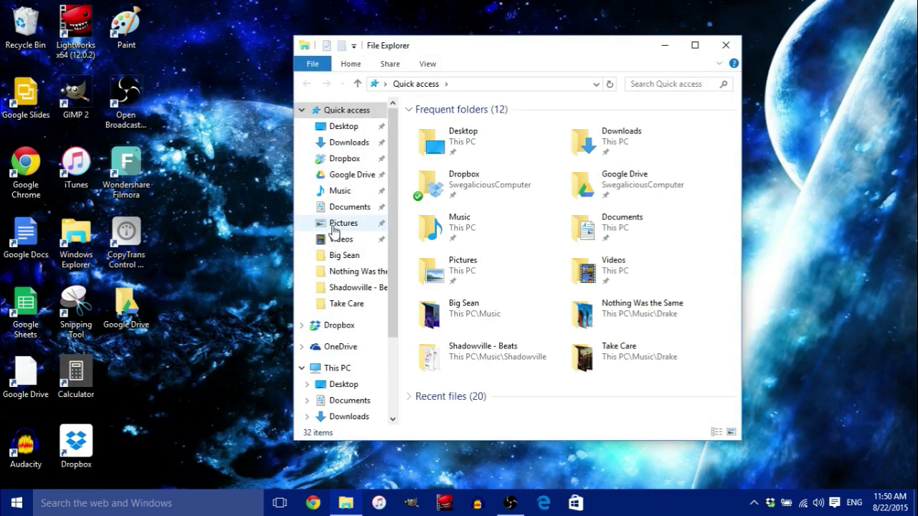
click(343, 223)
scroll(608, 249, down, 3)
double_click(454, 369)
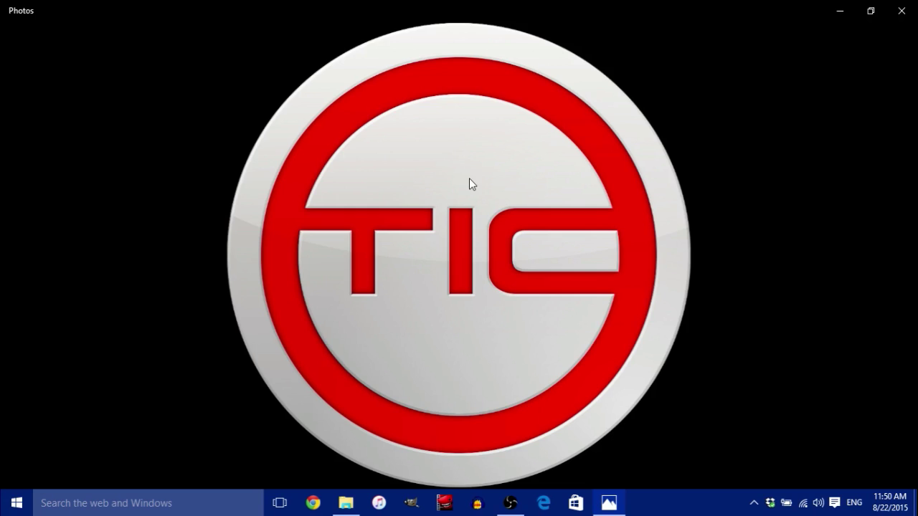
click(897, 9)
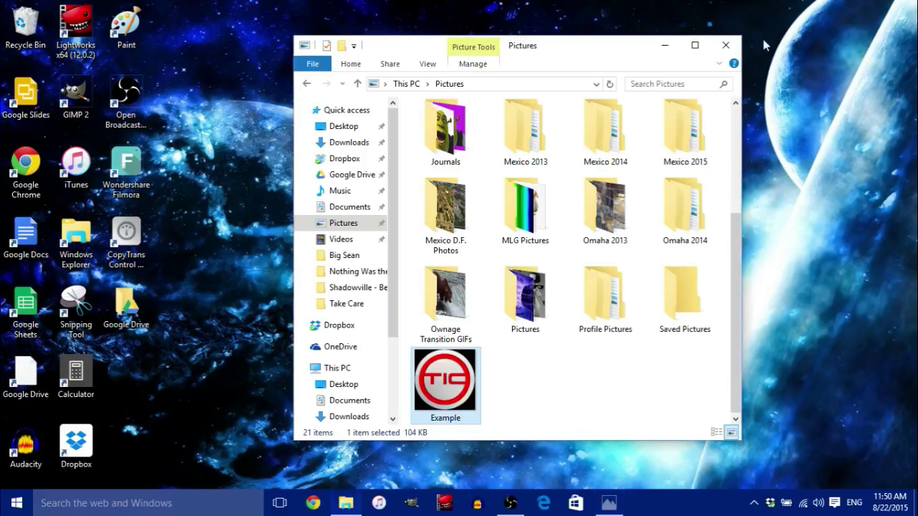
click(727, 46)
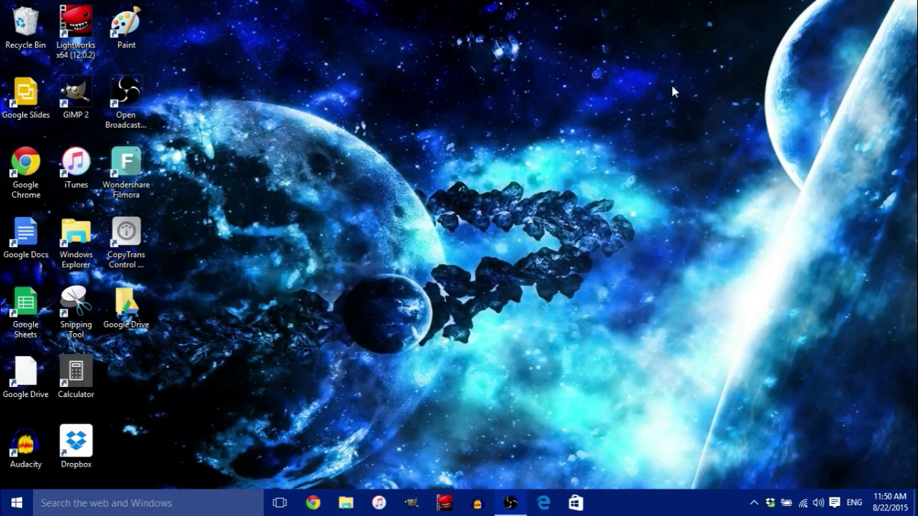